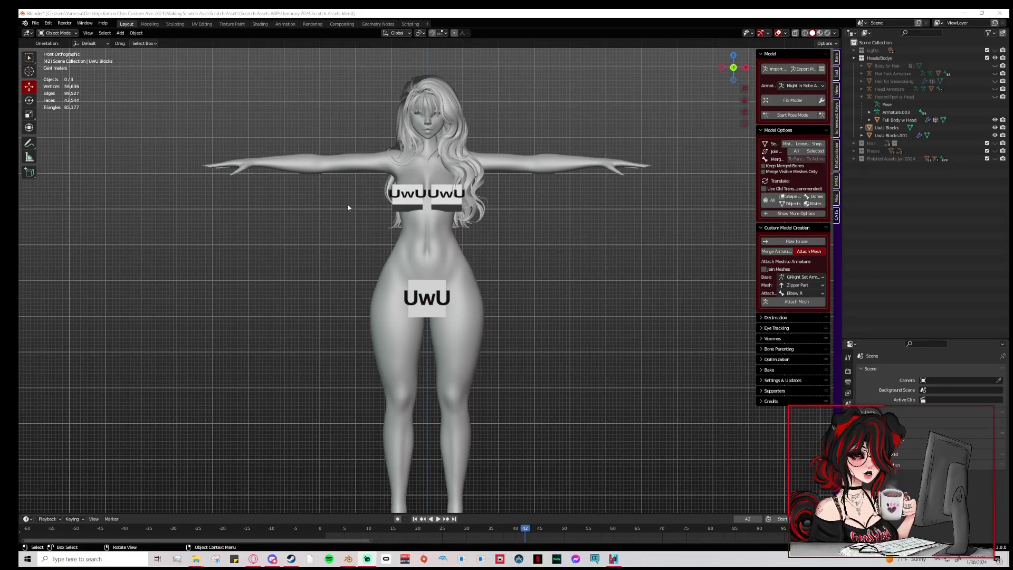
Draw freehand annotation arrows on both sides of the model's waist, pointing inward and outward.
left_click(29, 143)
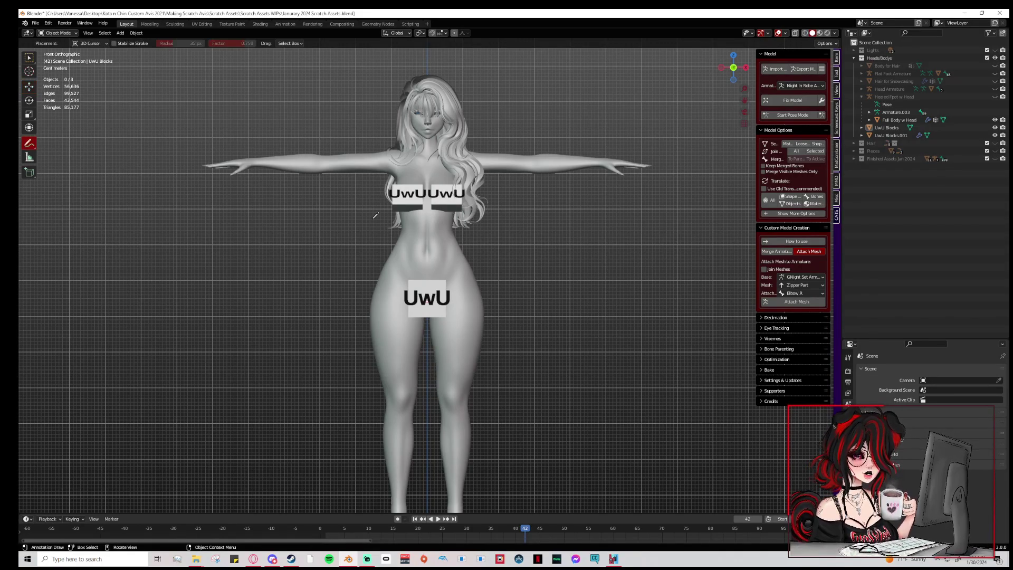
left_click_drag(374, 221, 406, 241)
left_click_drag(472, 223, 450, 245)
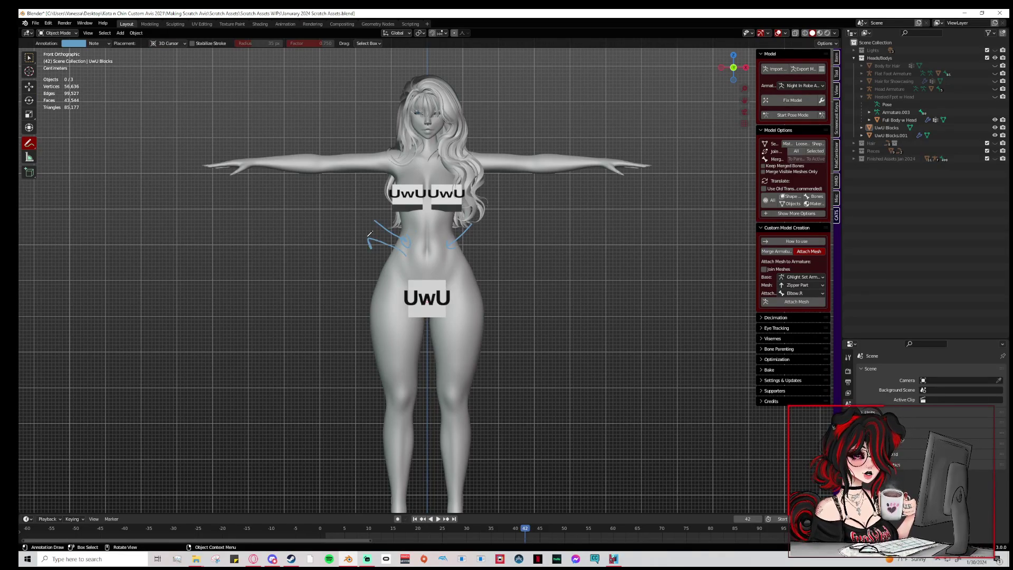
mouse_move(453, 247)
left_mouse_down()
mouse_move(490, 241)
mouse_move(469, 233)
left_mouse_up()
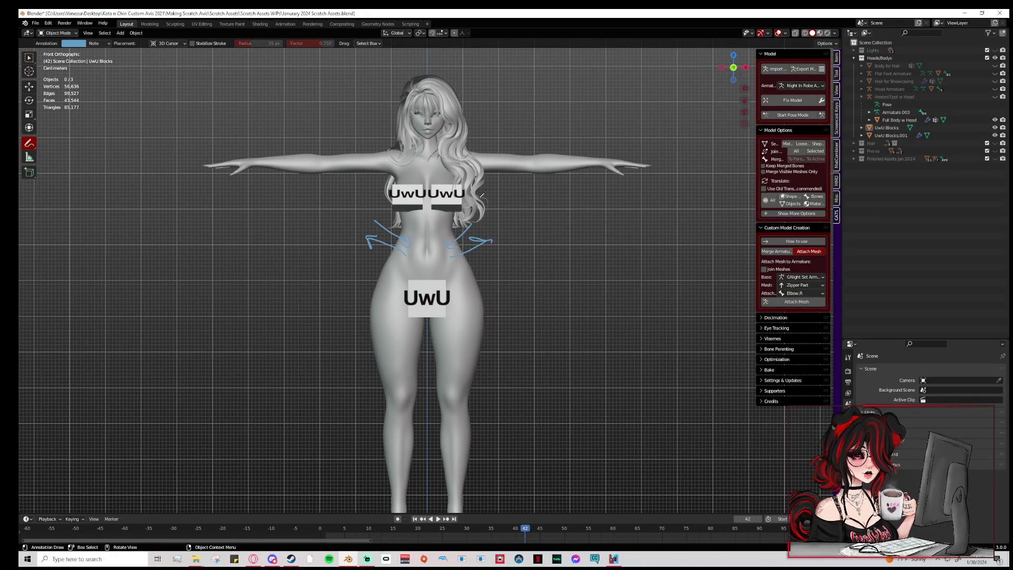
Delete the annotation layer with the waist arrows and select the Full Body w Head mesh with the Move tool.
left_click(55, 42)
left_click(106, 45)
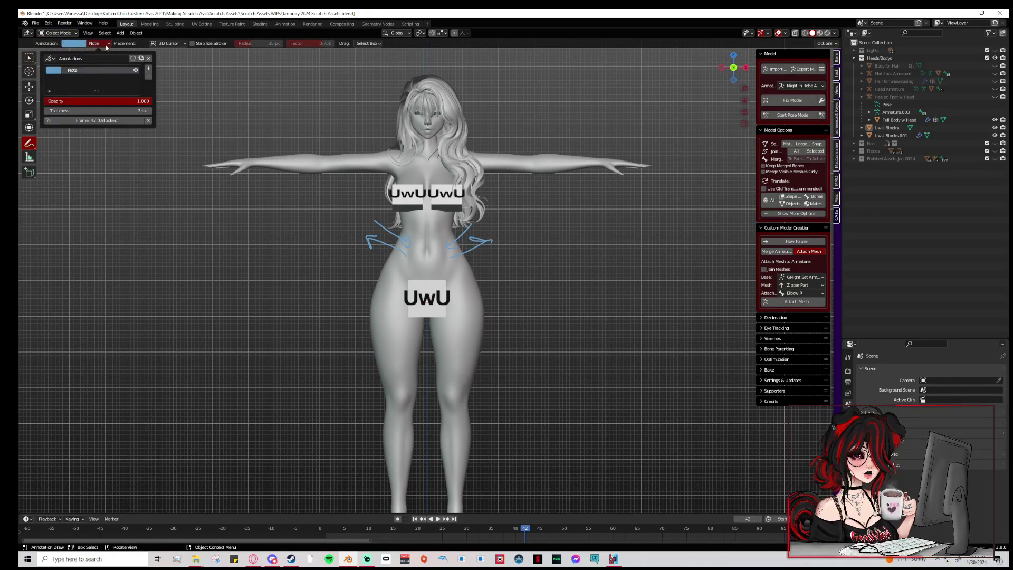
left_click(148, 74)
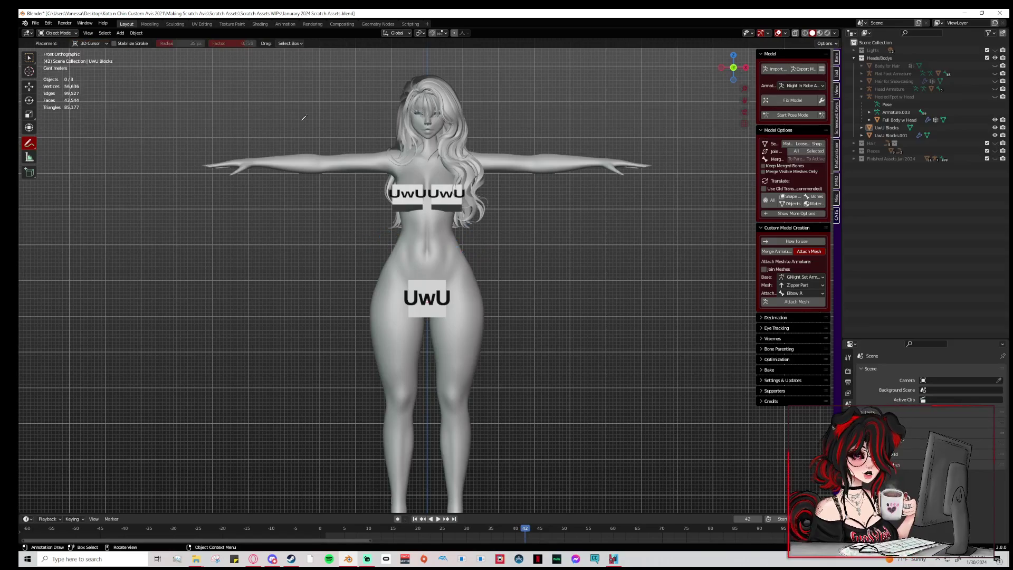
left_click(28, 86)
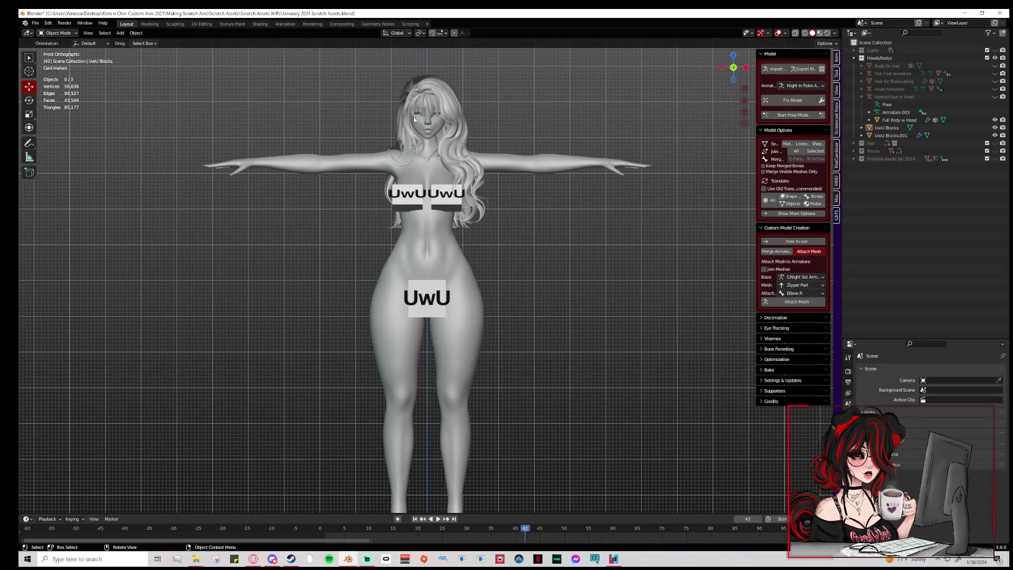
left_click(441, 254)
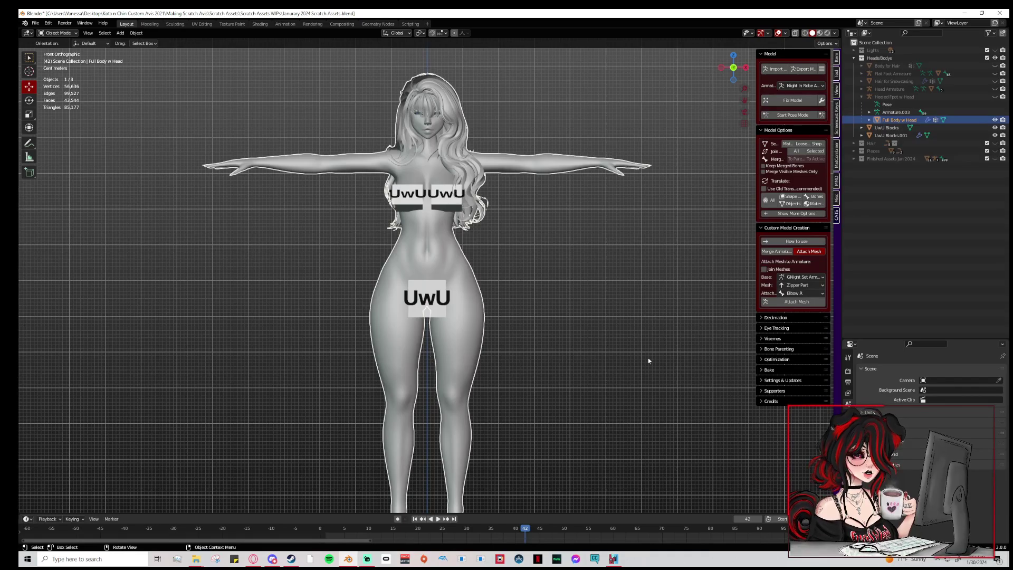
Annotate a horizontal scale across the model's hips with end ticks marked 0 and 100, and label it Radial.
left_click(29, 143)
left_click_drag(101, 268, 608, 257)
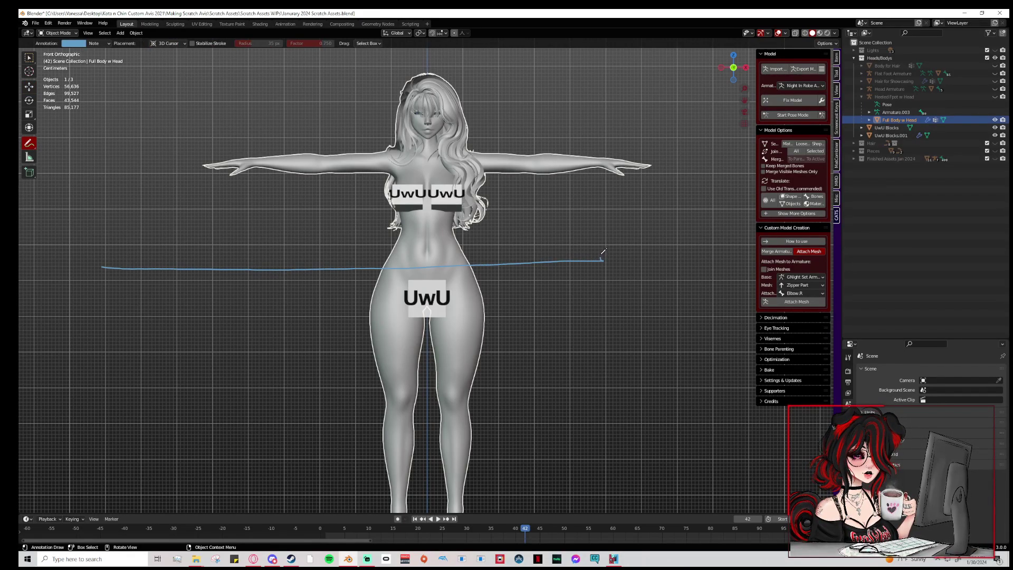
left_click_drag(104, 255, 102, 282)
left_click_drag(590, 221, 589, 228)
left_click_drag(597, 214, 598, 213)
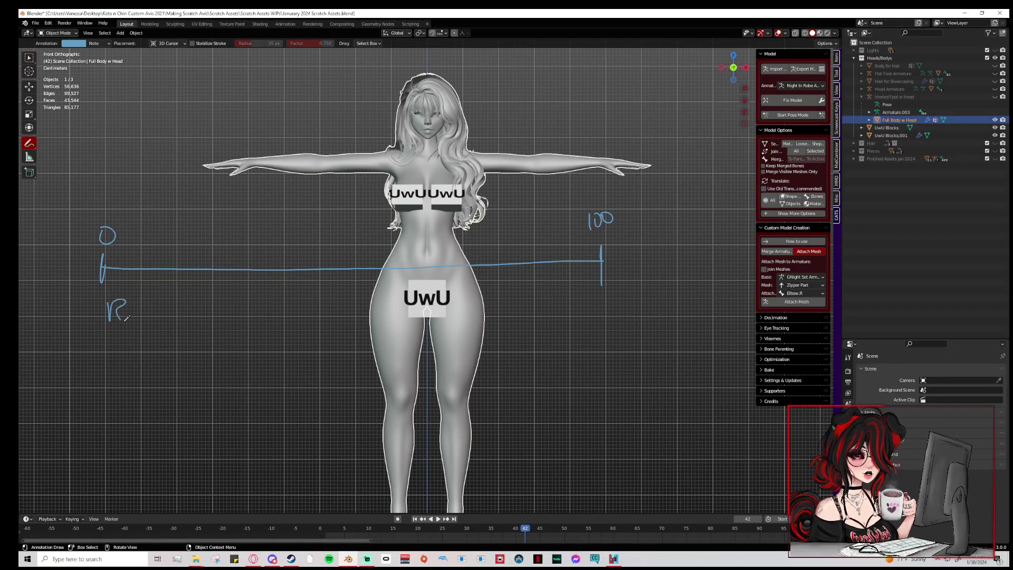
left_click_drag(188, 305, 217, 303)
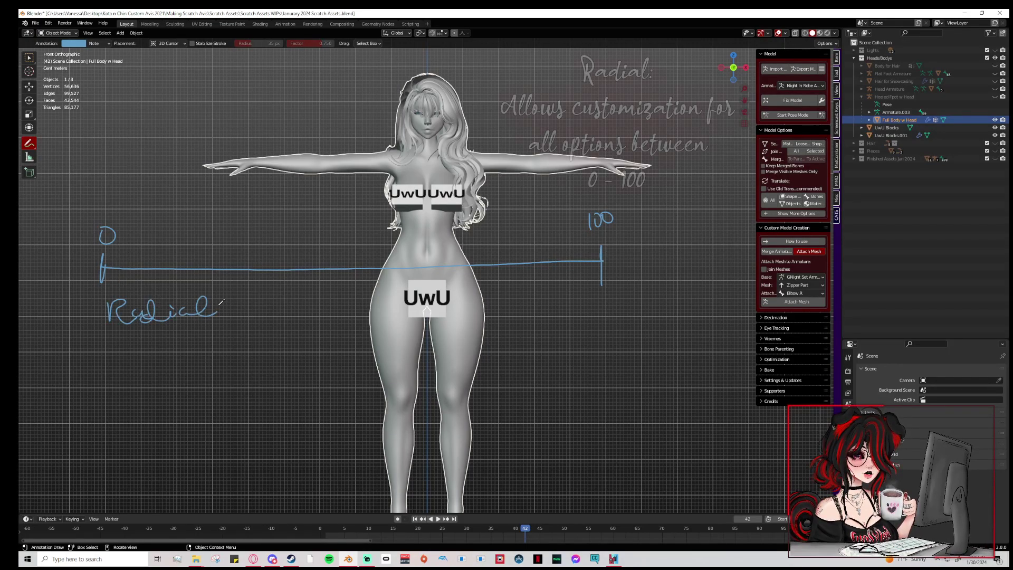
Trace a second line along the Radial scale and add marks for 50, 51 and 5.
left_click_drag(114, 252, 447, 243)
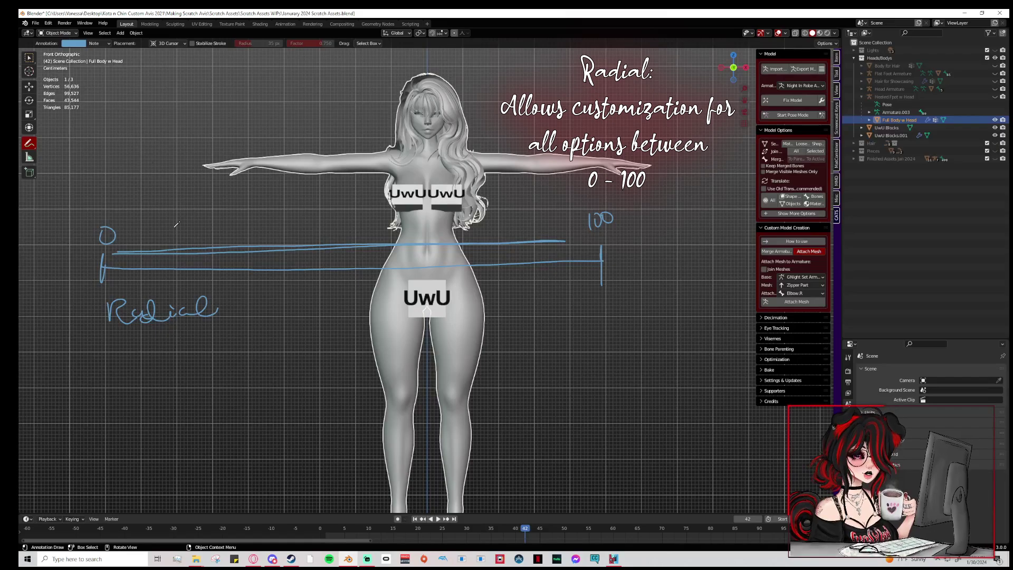
left_click_drag(321, 217, 322, 255)
left_click_drag(308, 193, 296, 206)
left_click_drag(318, 196, 351, 282)
mouse_move(350, 203)
left_mouse_down()
mouse_move(343, 210)
mouse_move(355, 218)
left_mouse_up()
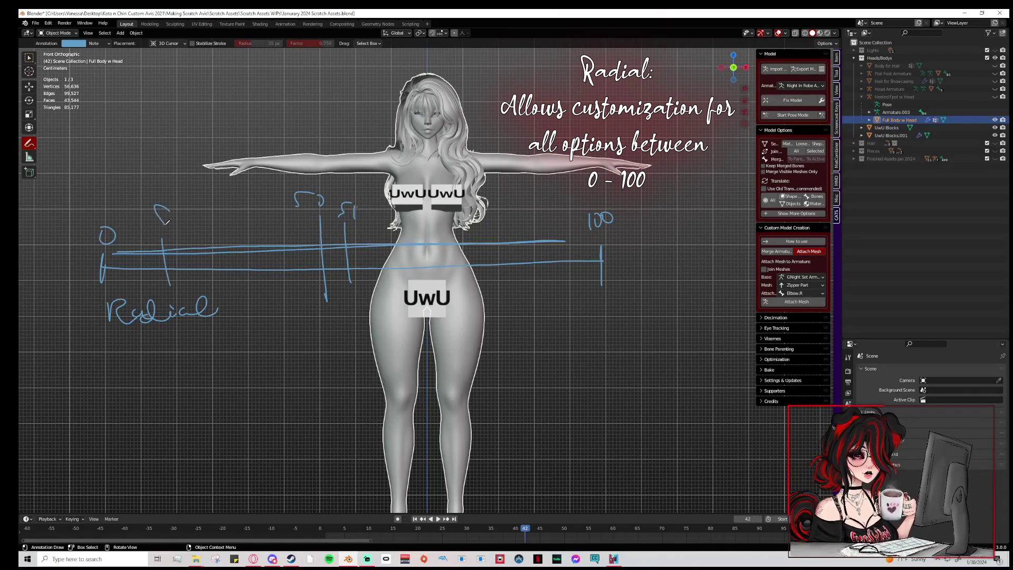
left_click_drag(166, 224, 155, 224)
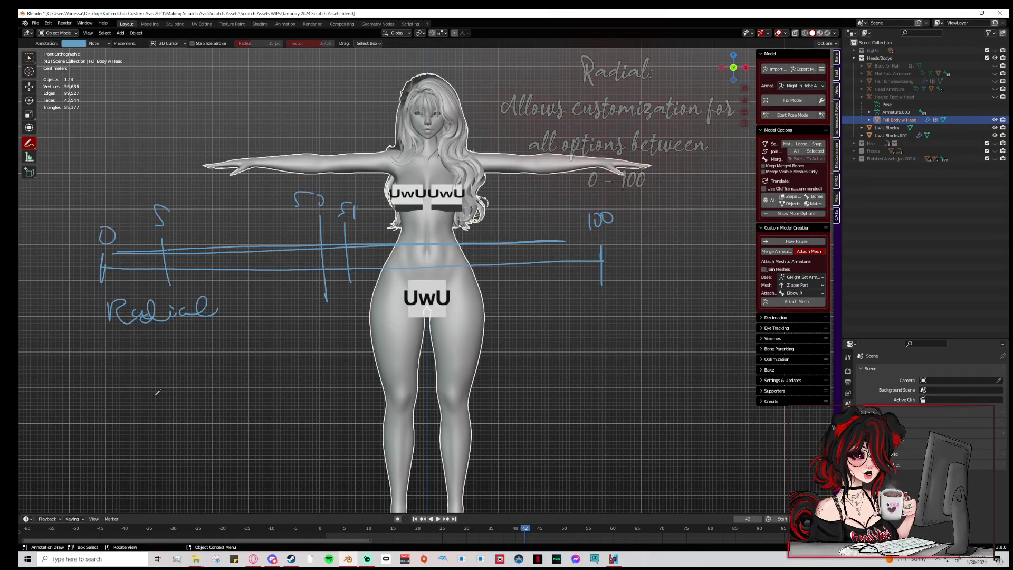
Annotate a second scale across the legs labelled Toggle, with end ticks marked 0 and 100.
mouse_move(101, 386)
left_mouse_down()
mouse_move(104, 413)
mouse_move(126, 386)
left_mouse_up()
mouse_move(115, 392)
left_mouse_down()
mouse_move(142, 417)
mouse_move(173, 396)
left_mouse_up()
left_click_drag(331, 392, 653, 369)
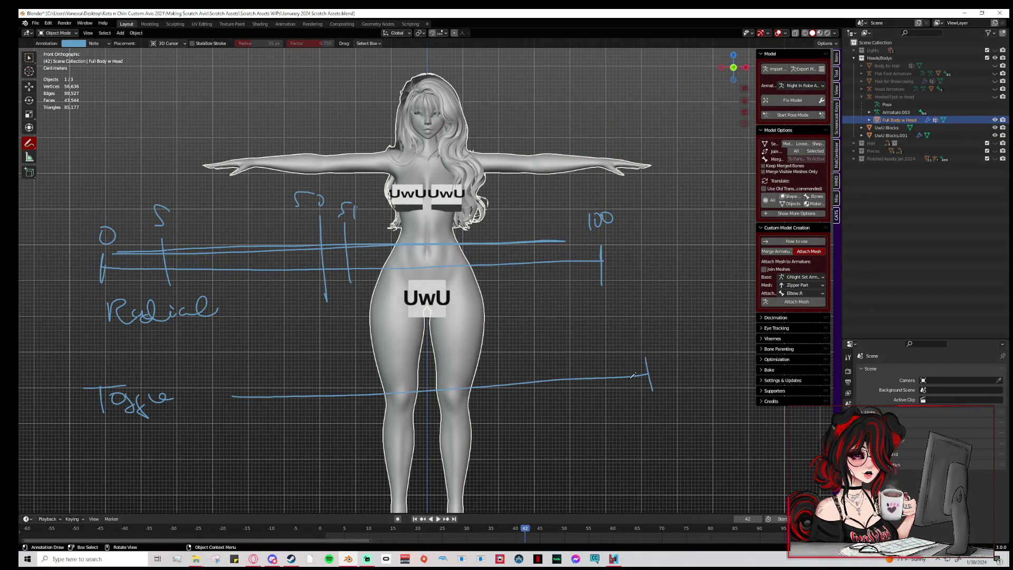
left_click_drag(236, 377, 228, 414)
left_click_drag(243, 348, 241, 349)
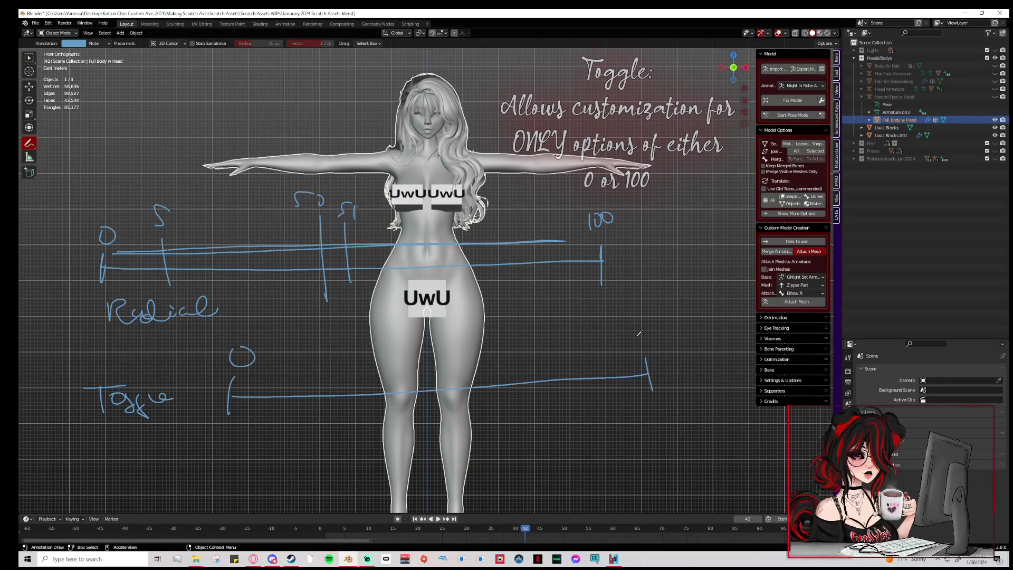
mouse_move(639, 329)
left_mouse_down()
mouse_move(642, 338)
mouse_move(654, 329)
left_mouse_up()
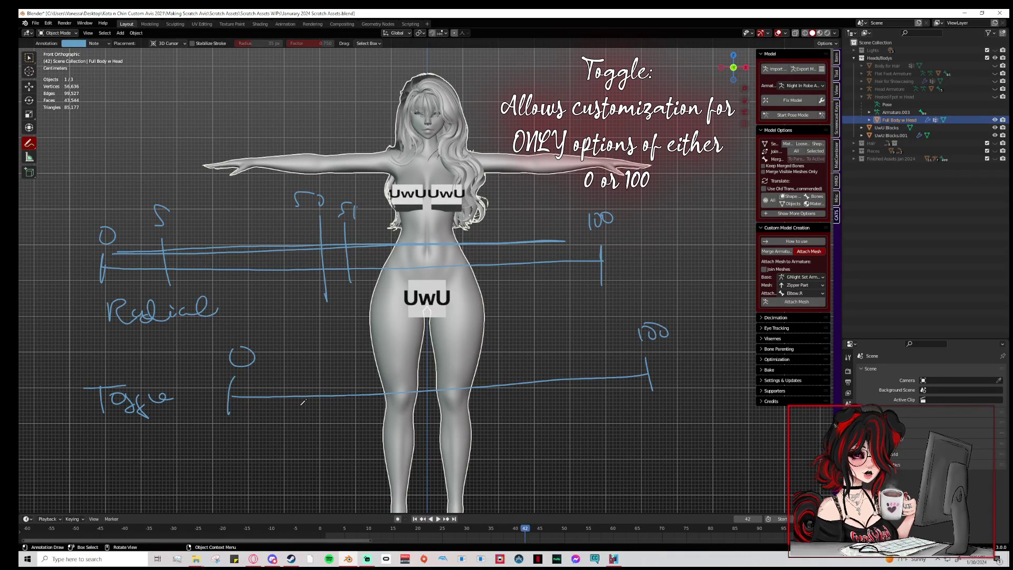
Circle the 0 and 100 ends of the Toggle scale.
left_click_drag(199, 363, 306, 369)
left_click_drag(248, 321, 208, 343)
left_click_drag(667, 288, 649, 427)
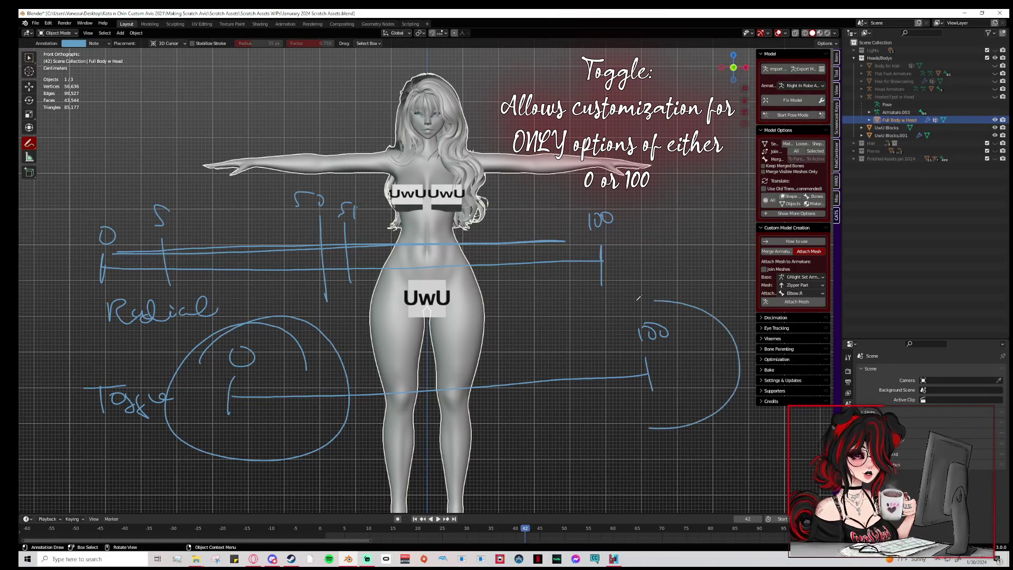
left_click_drag(686, 303, 549, 401)
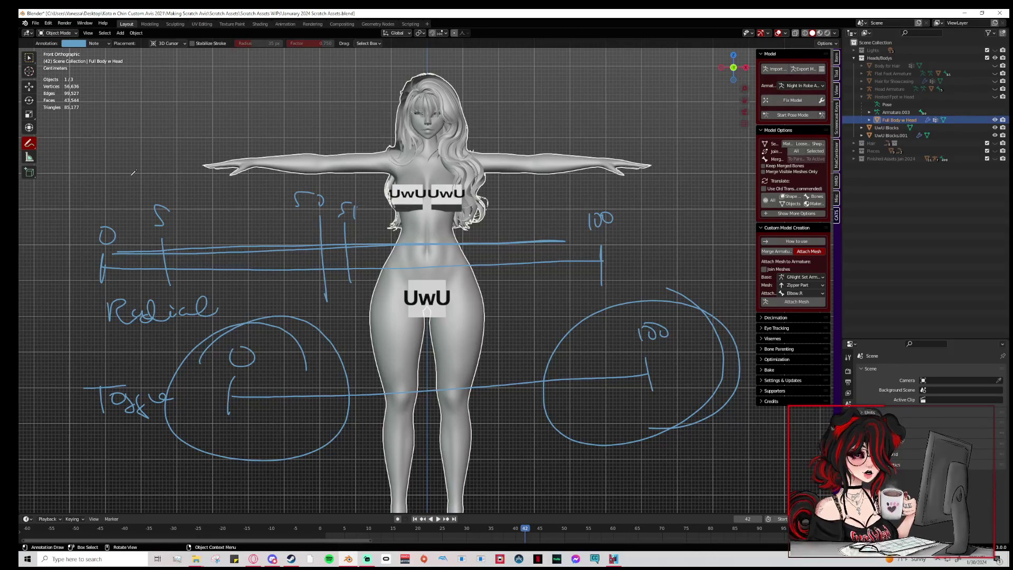
Delete the annotation layer holding the Radial and Toggle scales and return to the Move tool.
left_click(109, 43)
left_click(149, 78)
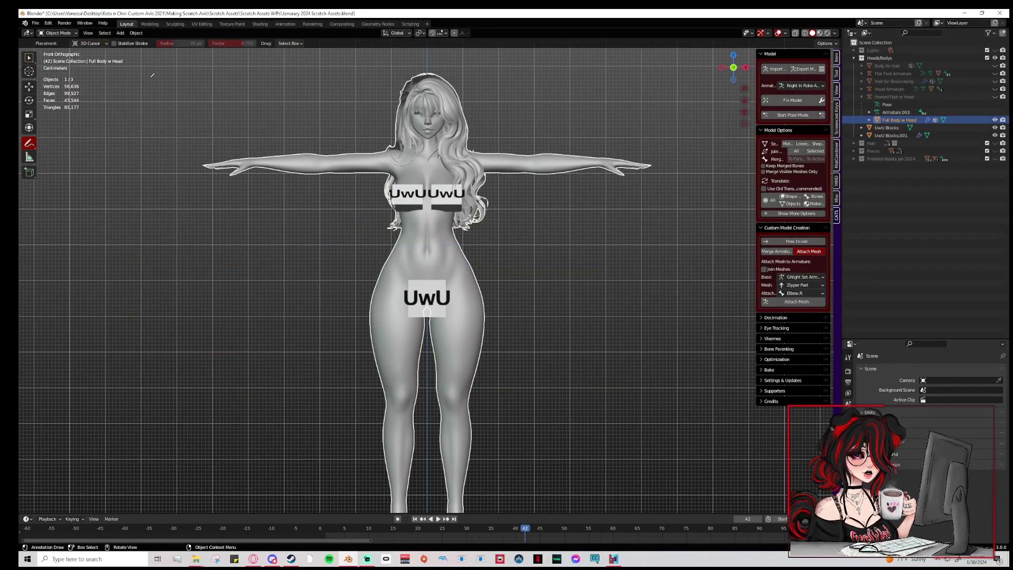
left_click(30, 89)
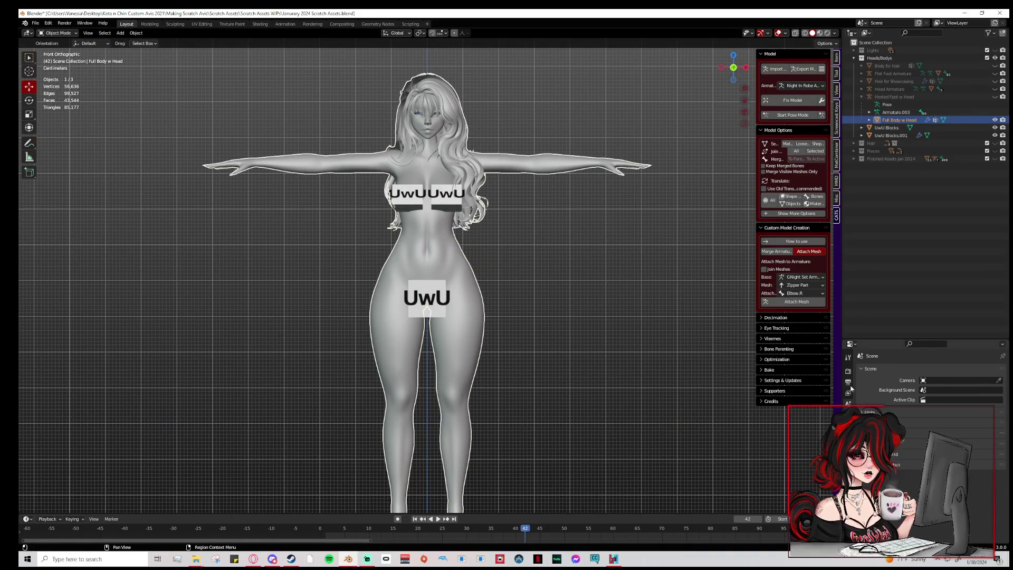
Enlarge the Properties editor and show the last shape keys of the Full Body w Head mesh.
left_click_drag(874, 338, 874, 193)
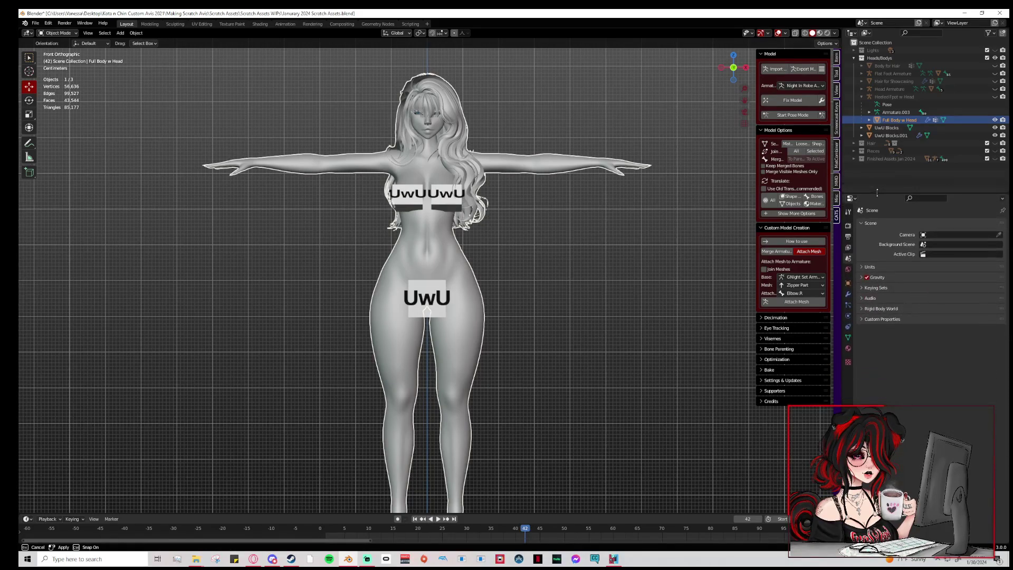
left_click(595, 251)
left_click(457, 256)
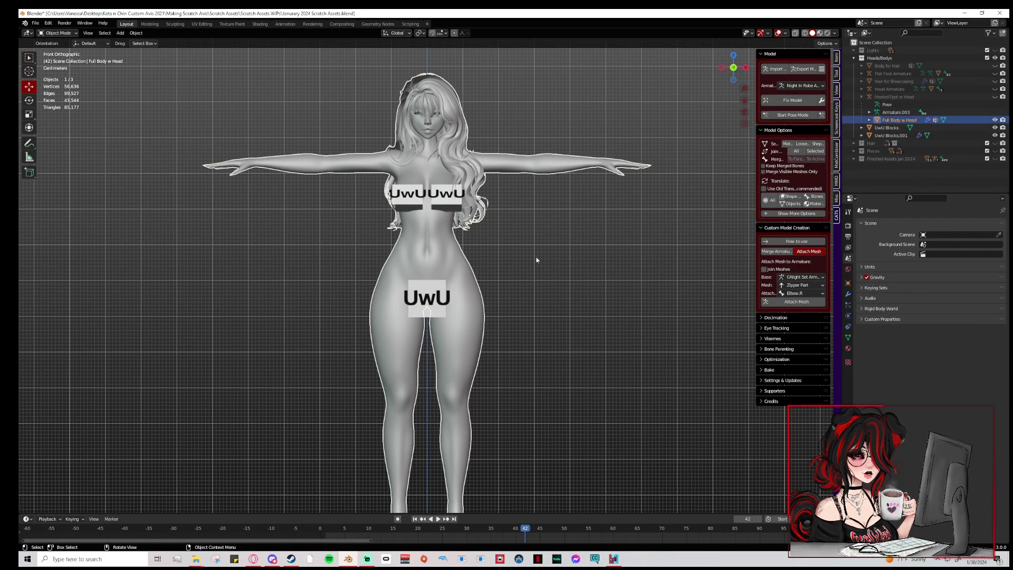
left_click(847, 338)
scroll(927, 390, "down", 10)
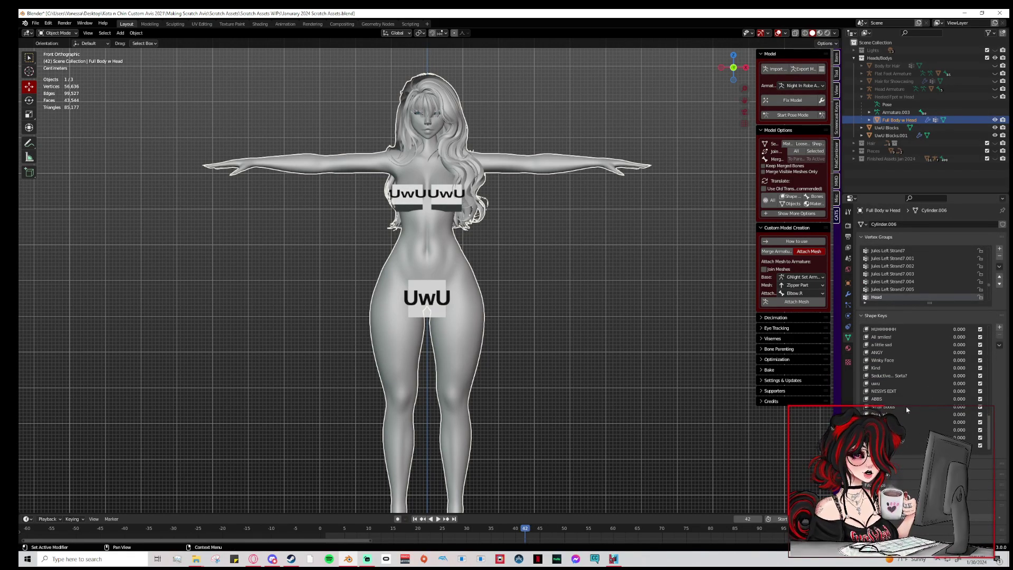
Preview the Thin, Coochy Open and Small Boobs shape keys on the body mesh, leaving their values at 0.
left_click(907, 437)
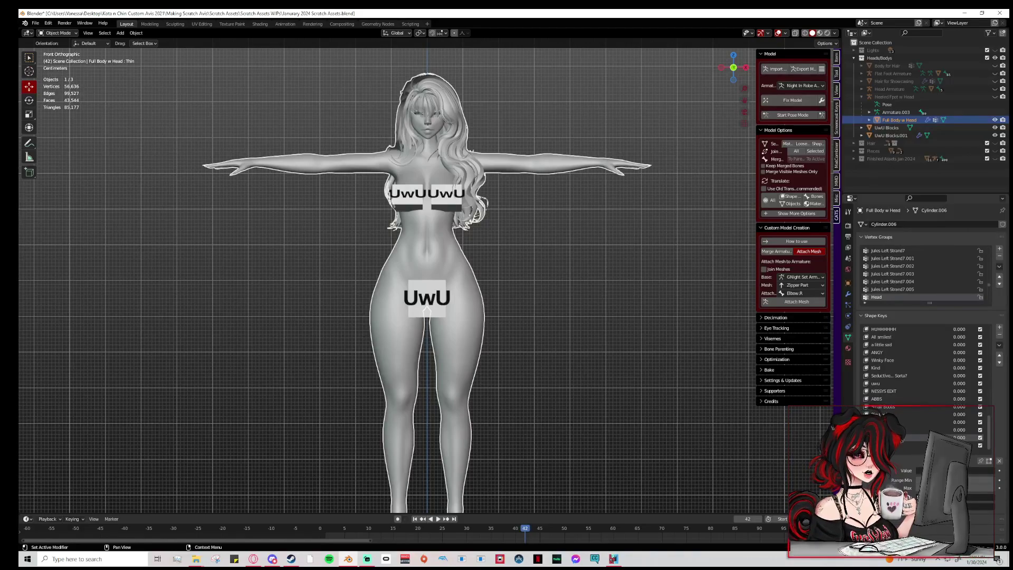
mouse_move(920, 470)
left_mouse_down()
mouse_move(992, 470)
mouse_move(912, 471)
left_mouse_up()
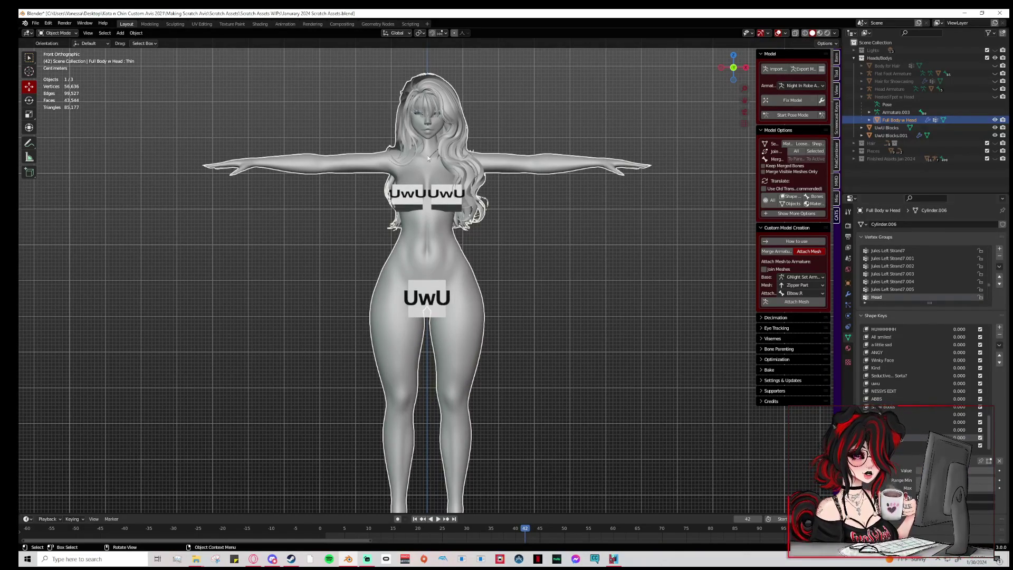
mouse_move(919, 471)
left_mouse_down()
mouse_move(992, 470)
mouse_move(916, 470)
mouse_move(926, 470)
left_mouse_up()
left_click(931, 423)
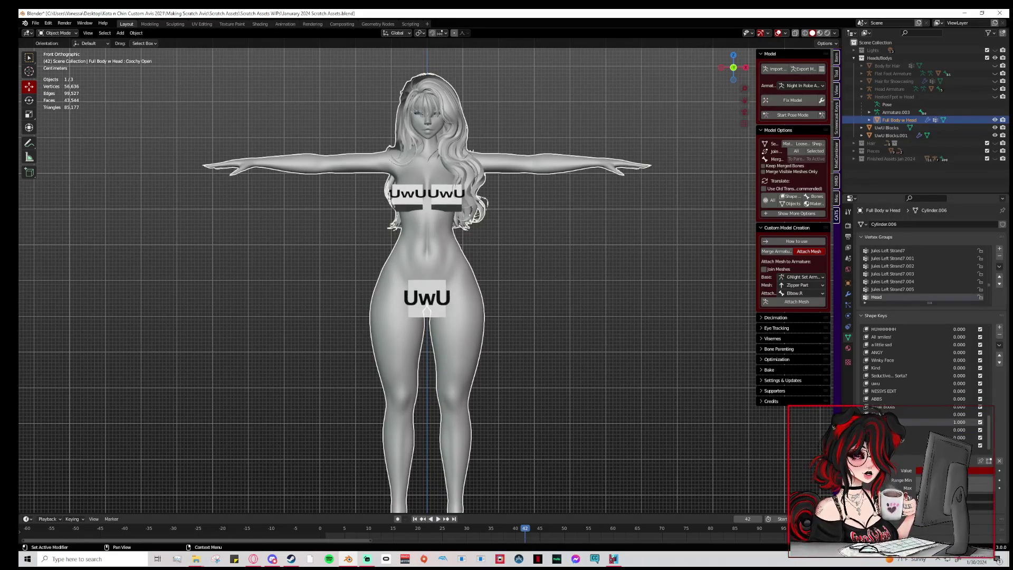
mouse_move(989, 470)
left_mouse_down()
mouse_move(916, 470)
mouse_move(989, 470)
left_mouse_up()
left_click(908, 414)
left_click(913, 407)
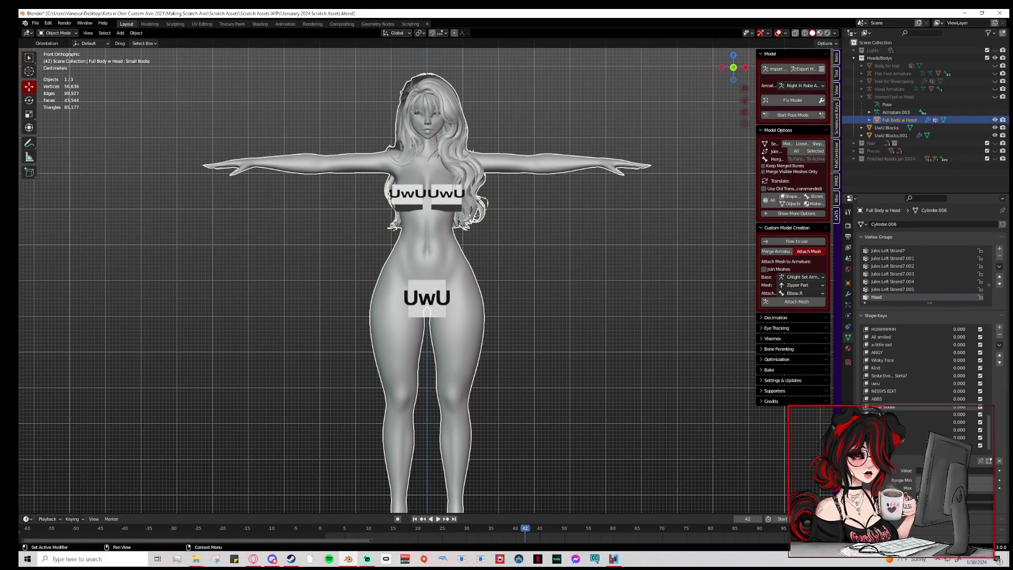
Preview the ABBS shape key by sliding its value between 0 and 1 several times, and reset it to 0.
scroll(896, 411, "up", 1, "ctrl")
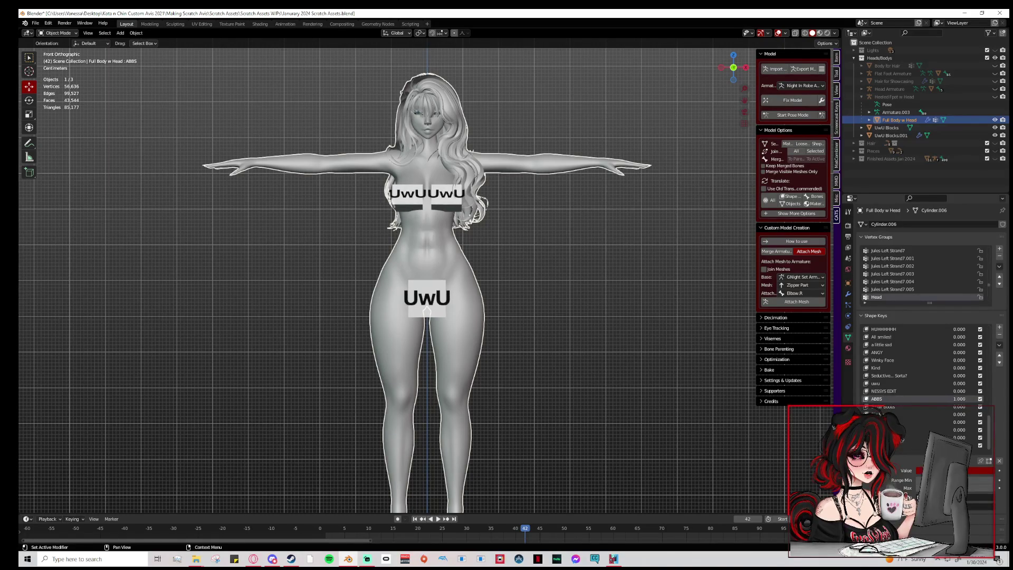
left_click_drag(917, 471, 992, 471)
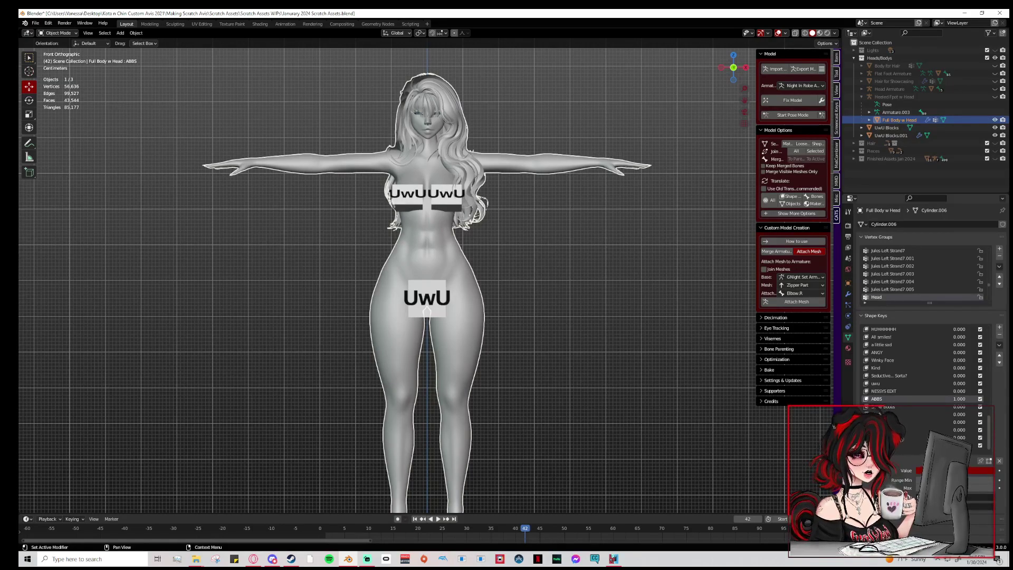
left_click_drag(992, 470, 917, 470)
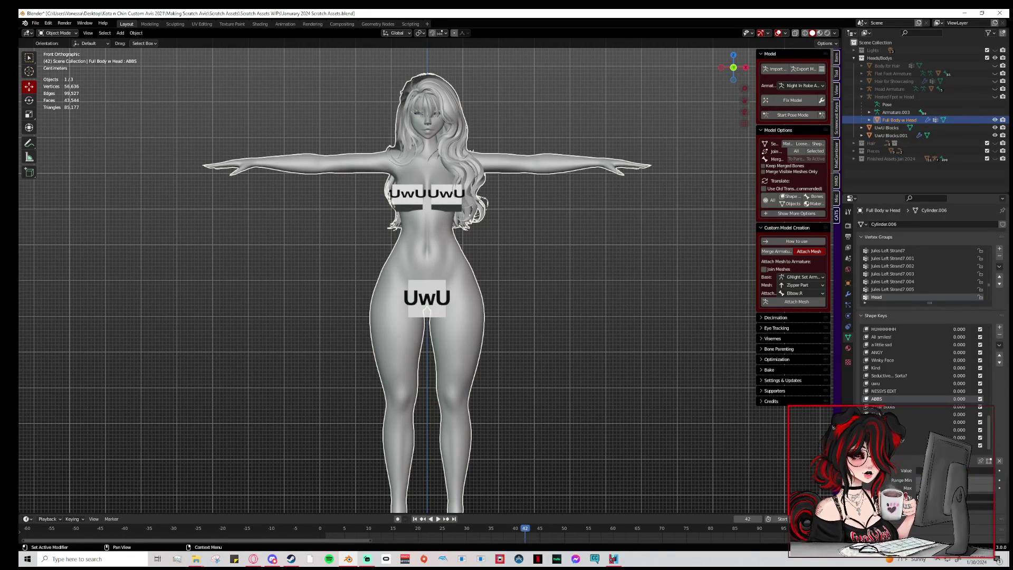
left_click_drag(920, 470, 994, 471)
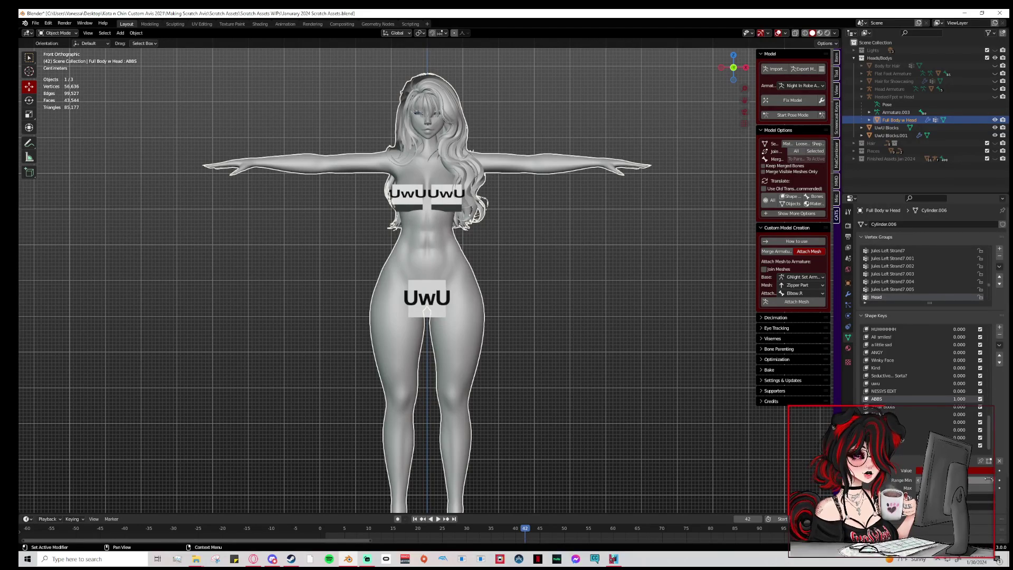
key("ctrl+z")
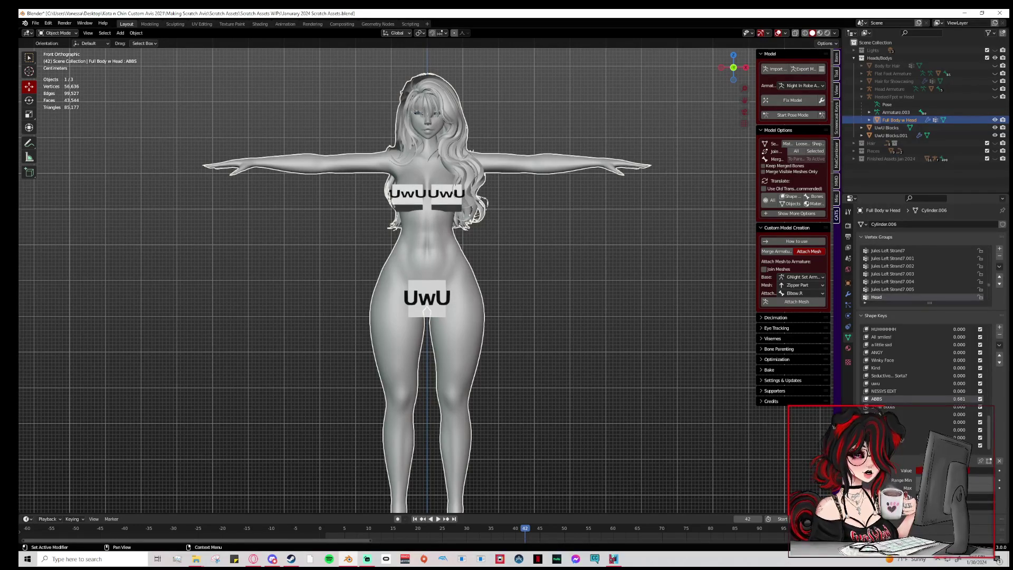
left_click_drag(959, 471, 917, 471)
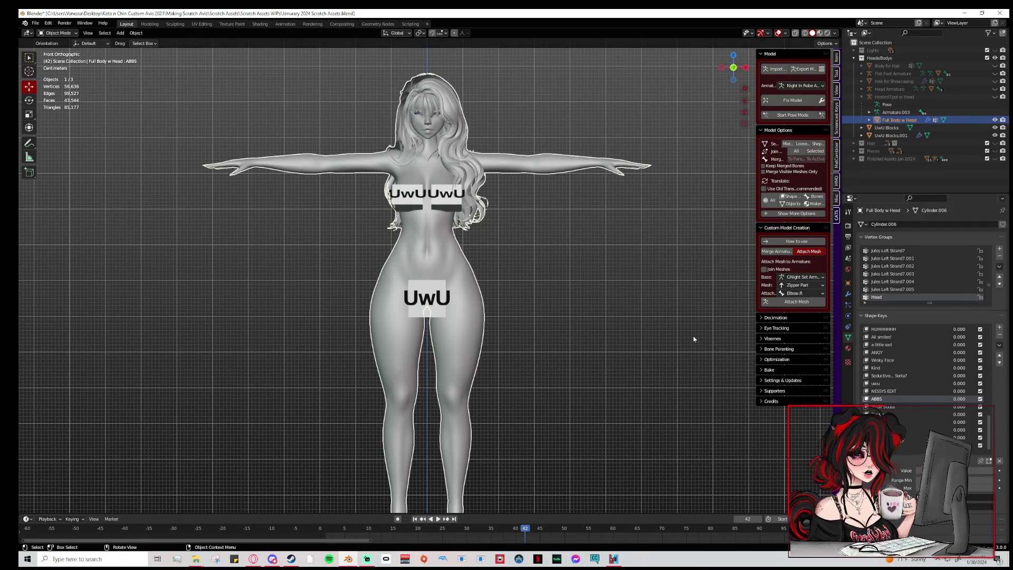
left_click(649, 370)
scroll(528, 365, "up", 2)
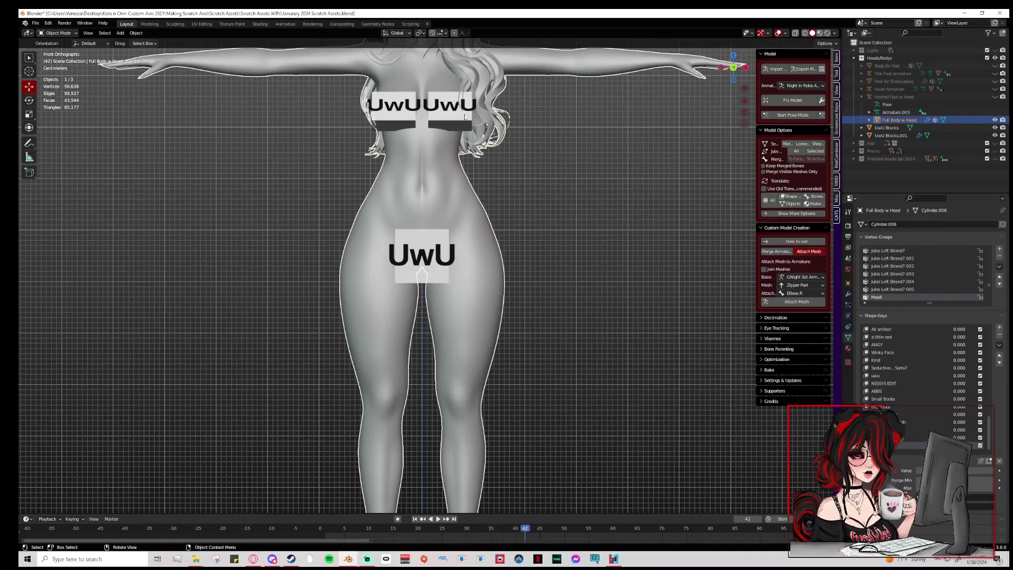
middle_click_drag(568, 150, 577, 170, "shift")
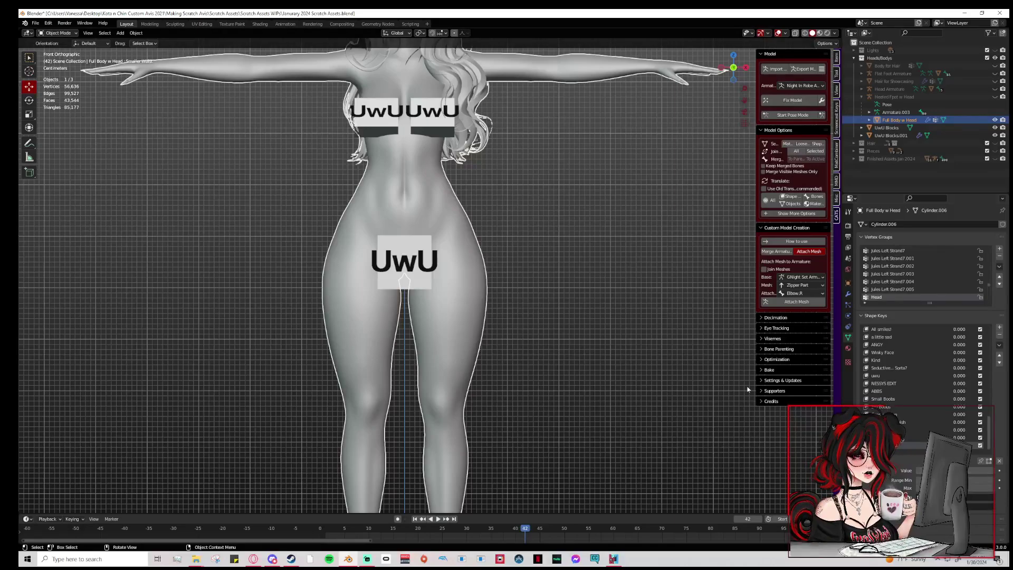
left_click(58, 33)
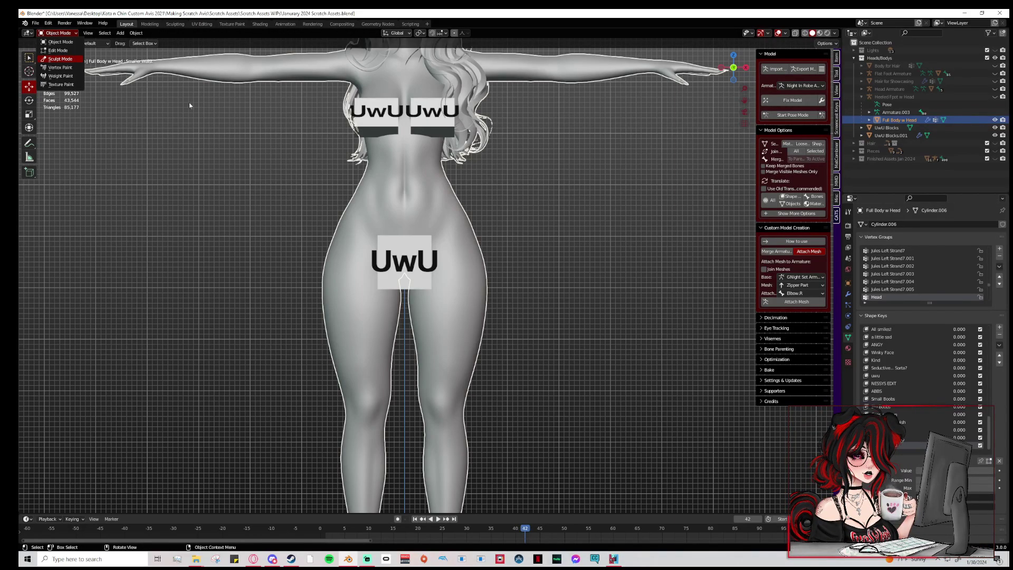
left_click(60, 58)
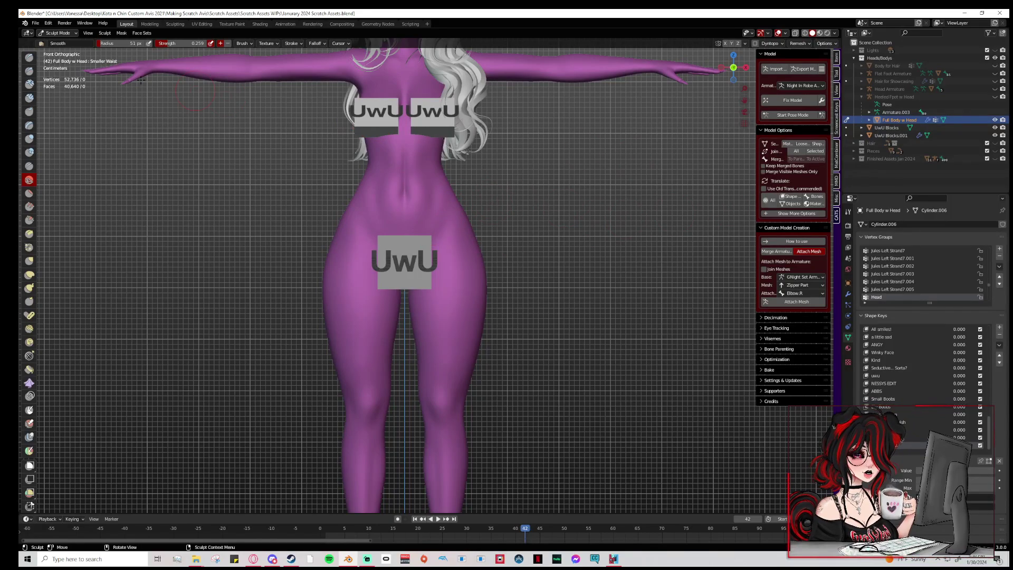
left_click(56, 33)
left_click(60, 42)
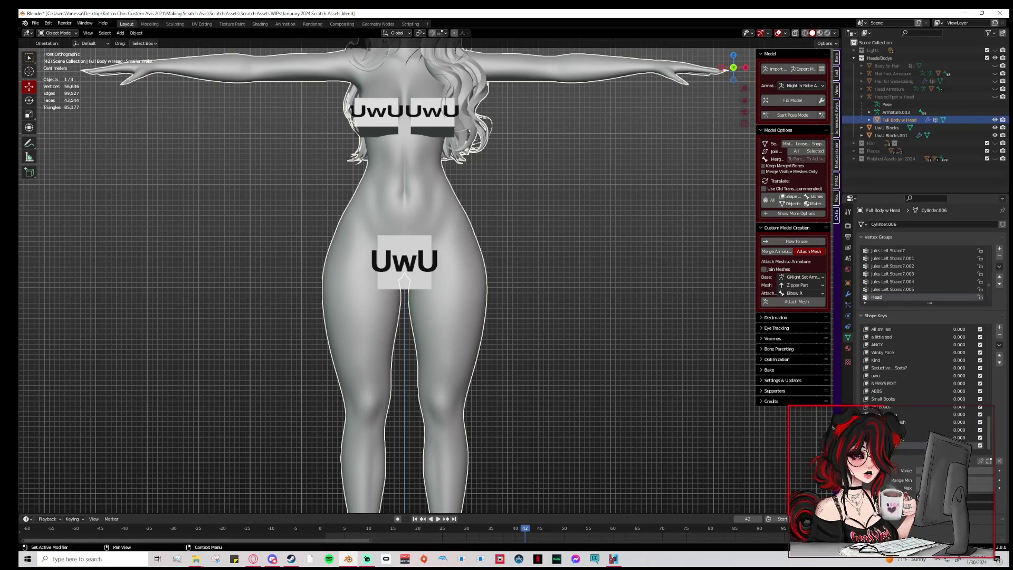
Raise the Smaller Waist shape key to its maximum value and check the body from the side before returning to the front view.
left_click_drag(919, 471, 989, 472)
middle_click_drag(523, 357, 817, 408)
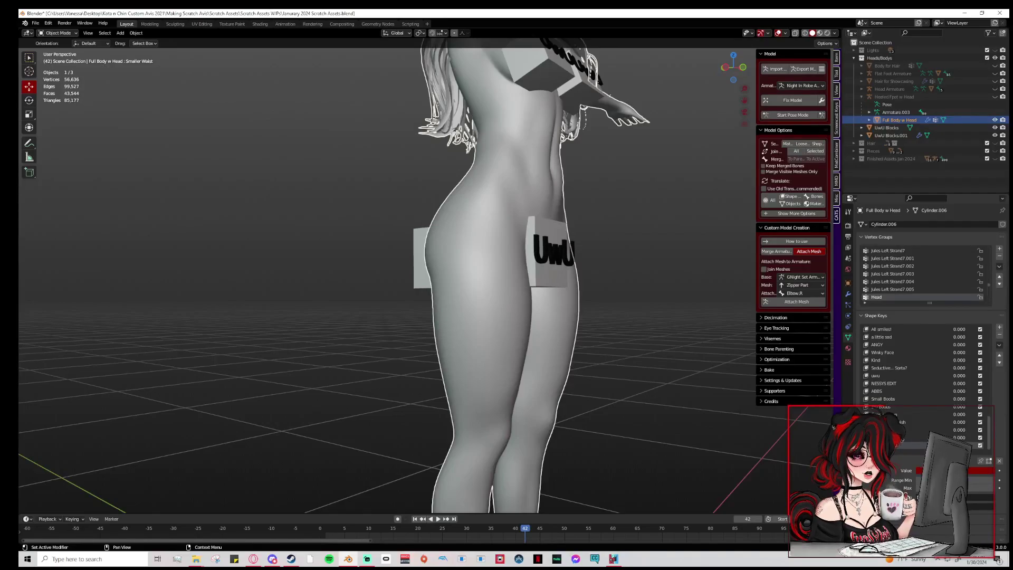
left_click(742, 69)
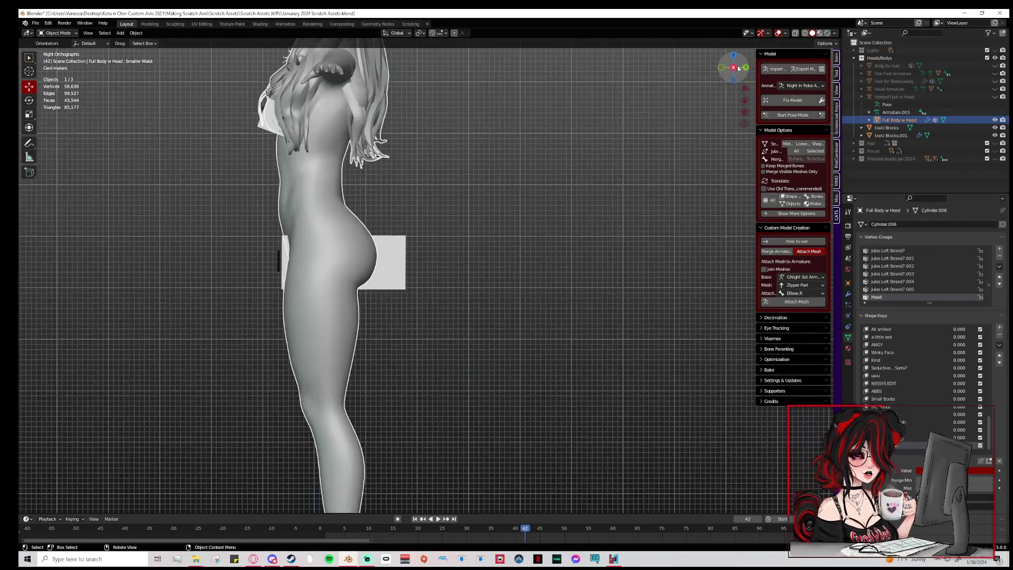
left_click(721, 68)
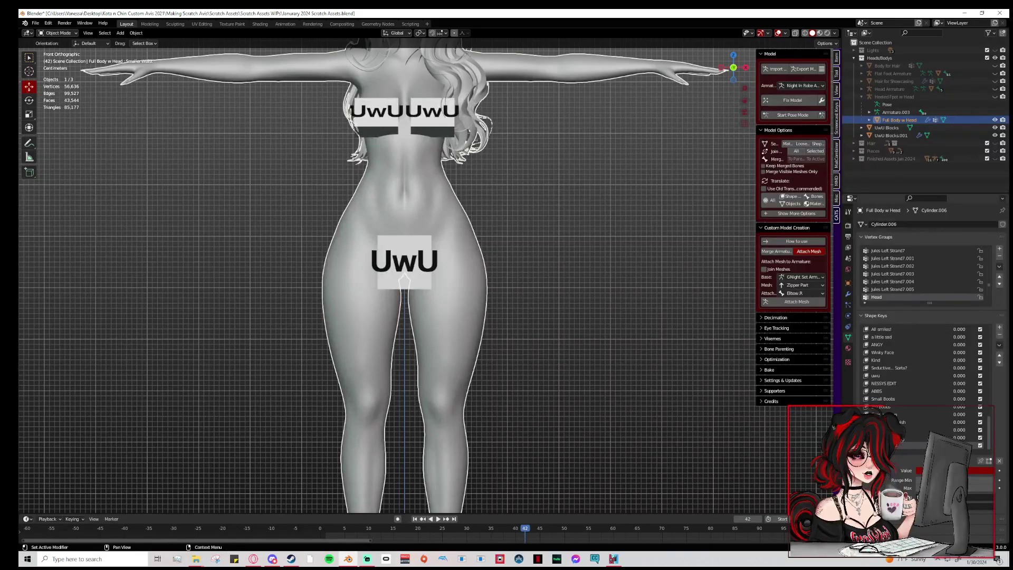
In Edit Mode, select the faces on one hip, enable proportional editing and try moving them with a smaller influence radius.
left_click(57, 33)
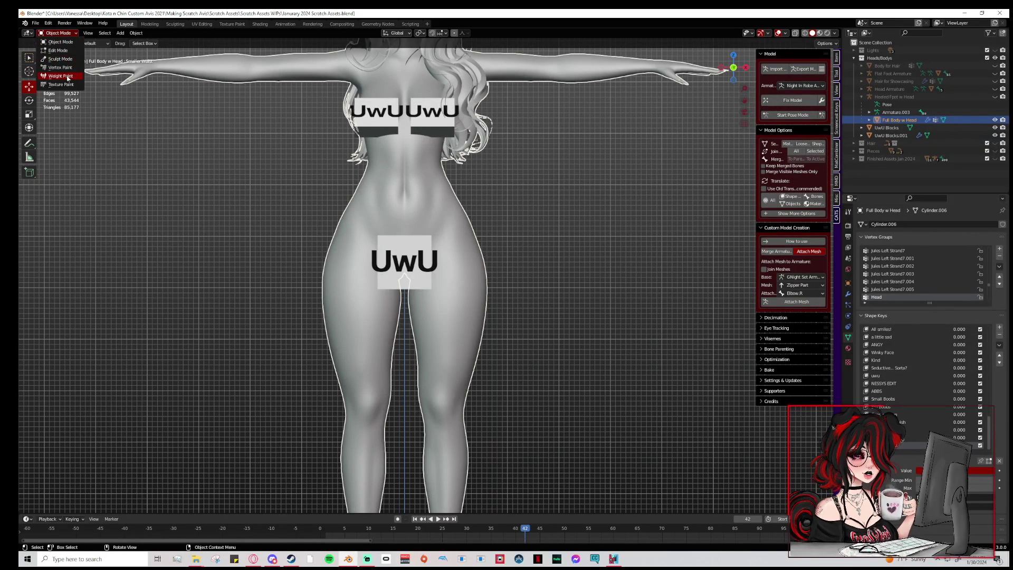
left_click(58, 33)
left_click(58, 33)
left_click(58, 51)
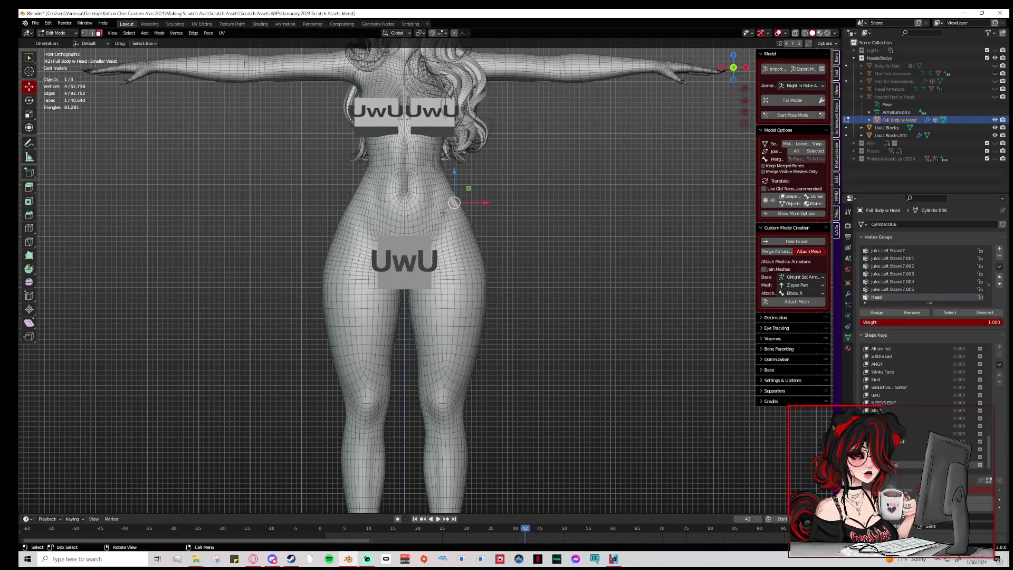
left_click_drag(318, 228, 348, 208)
key("o")
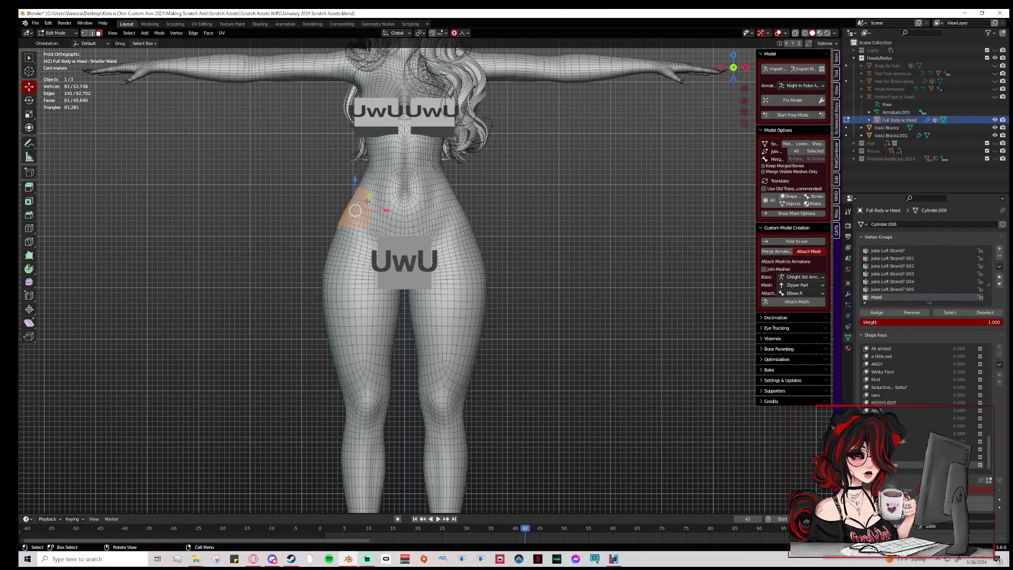
key("g")
scroll(351, 206, "up", 19)
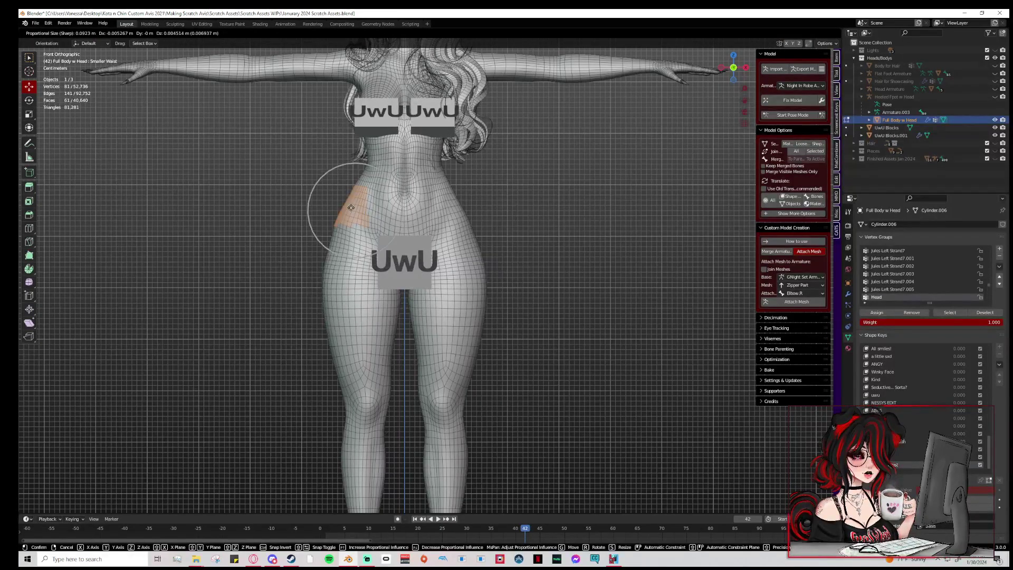
left_click(349, 202)
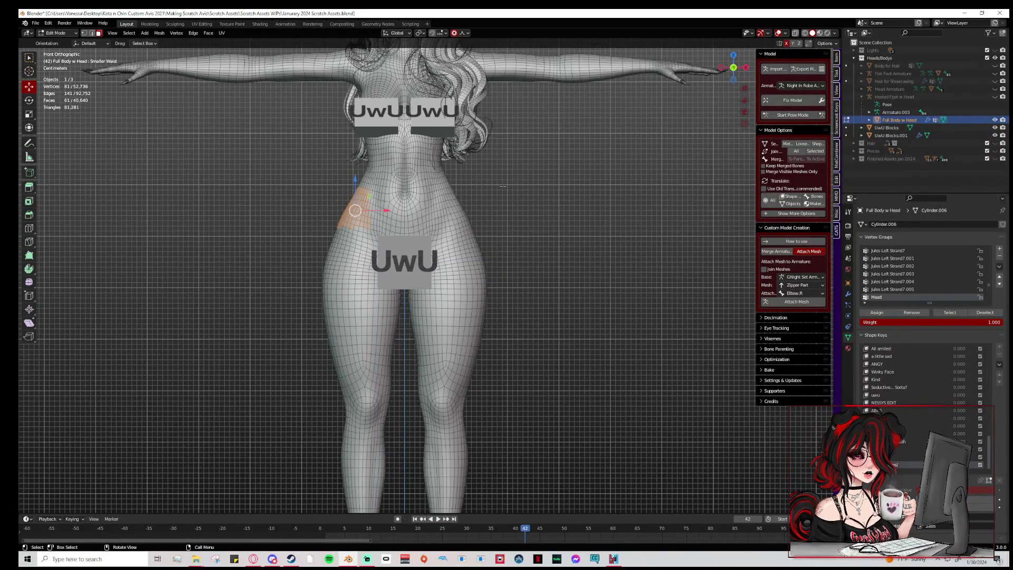
Try pulling a single outer-hip face with X mirroring at a small and a larger proportional size, undoing each move.
key("g")
left_click(468, 199)
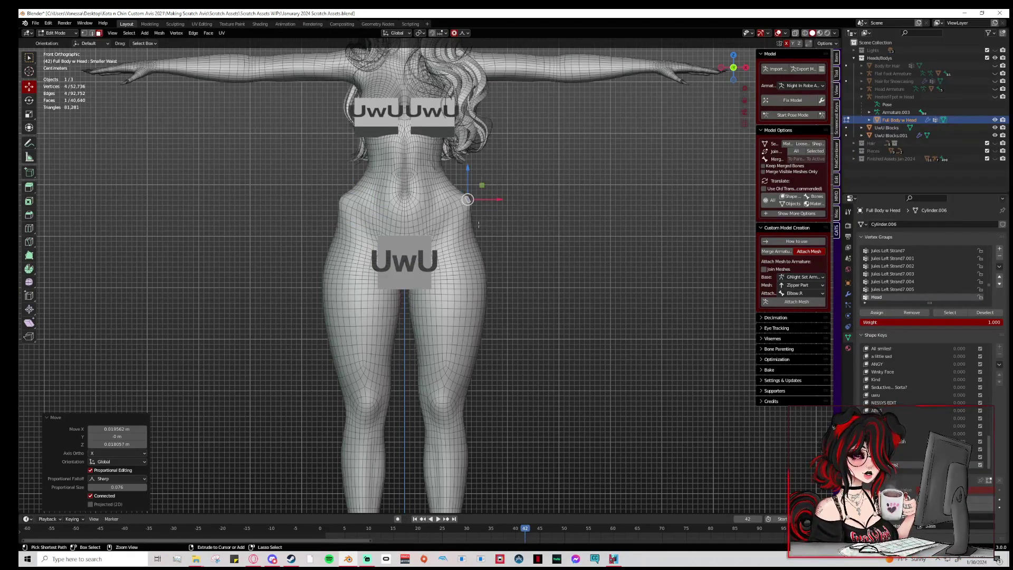
key("ctrl+z")
key("g")
scroll(482, 238, "down", 12)
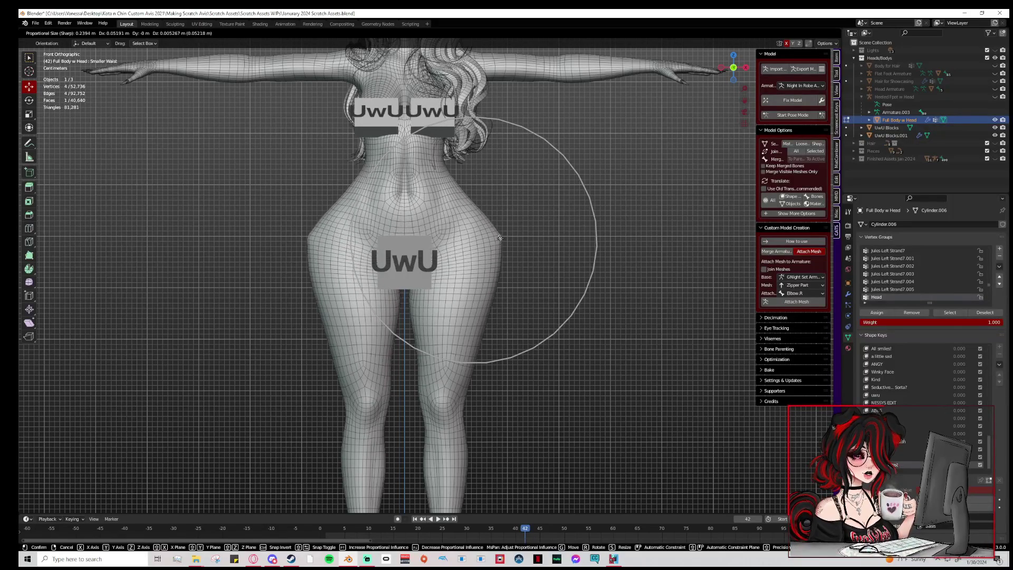
left_click(469, 239)
key("ctrl+z")
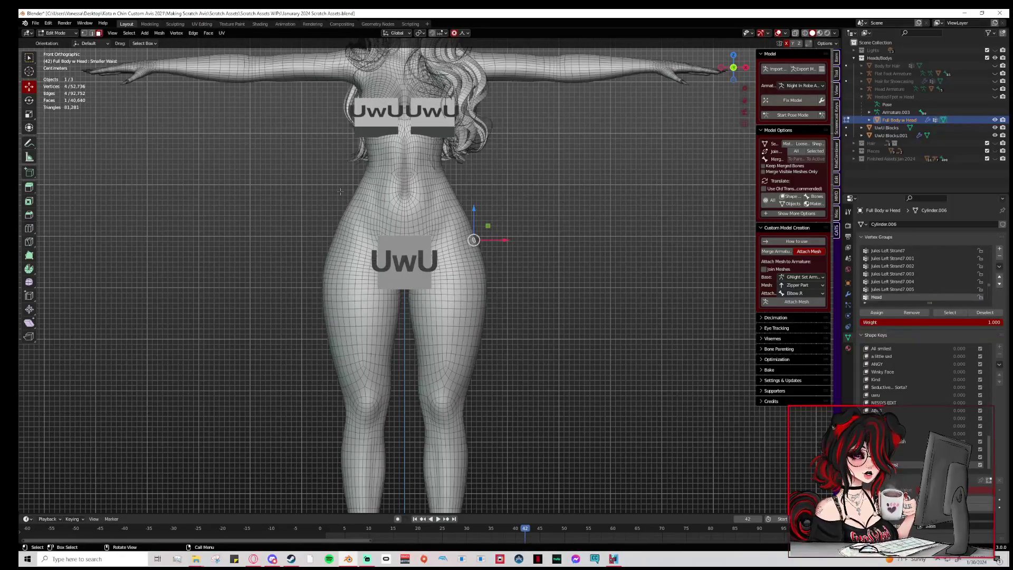
In Sculpt Mode, pull the waist and hips inward on the Smaller Waist shape key with the Elastic Deform brush.
left_click(66, 33)
left_click(53, 62)
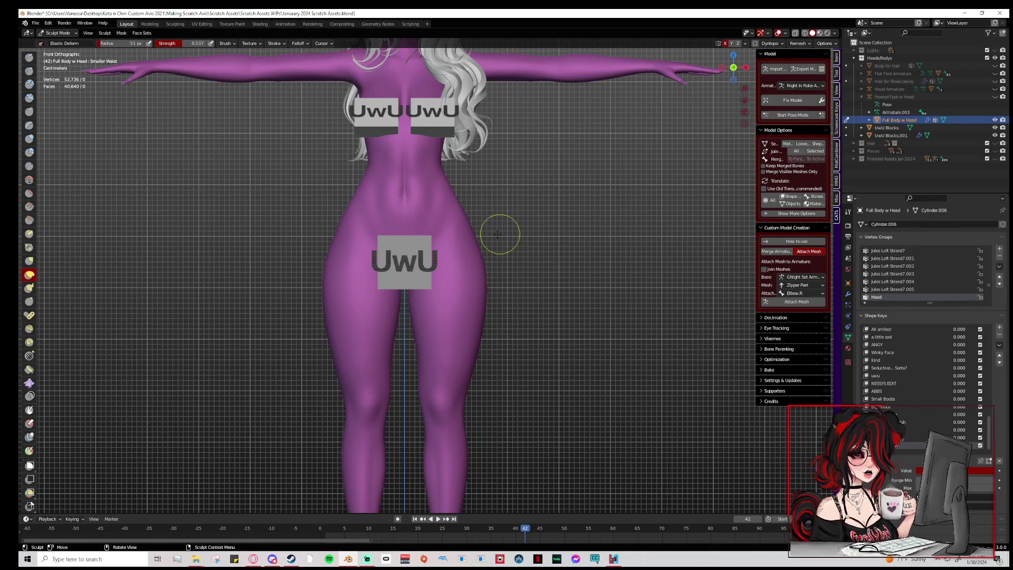
scroll(492, 226, "up", 2)
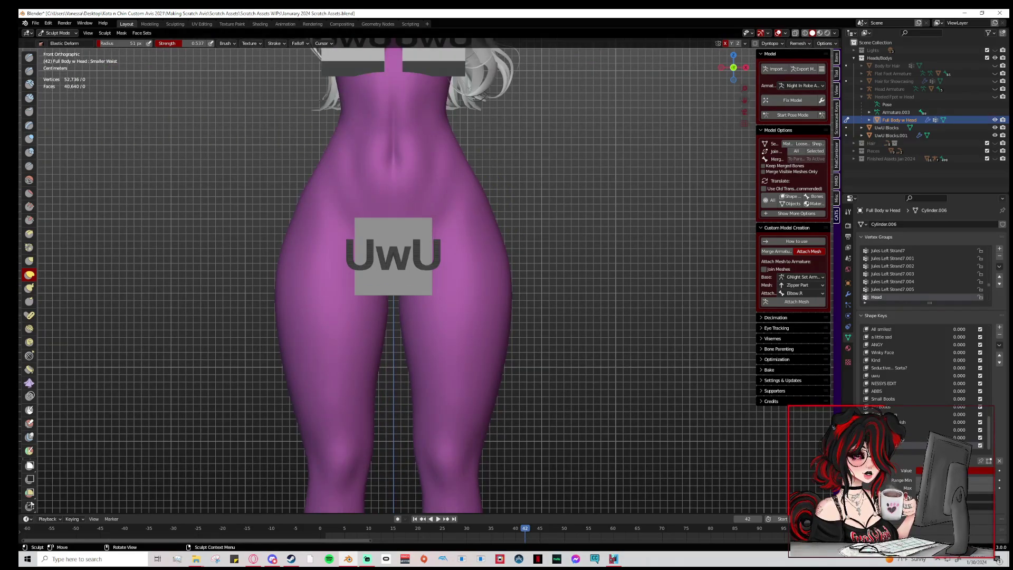
left_click(298, 43)
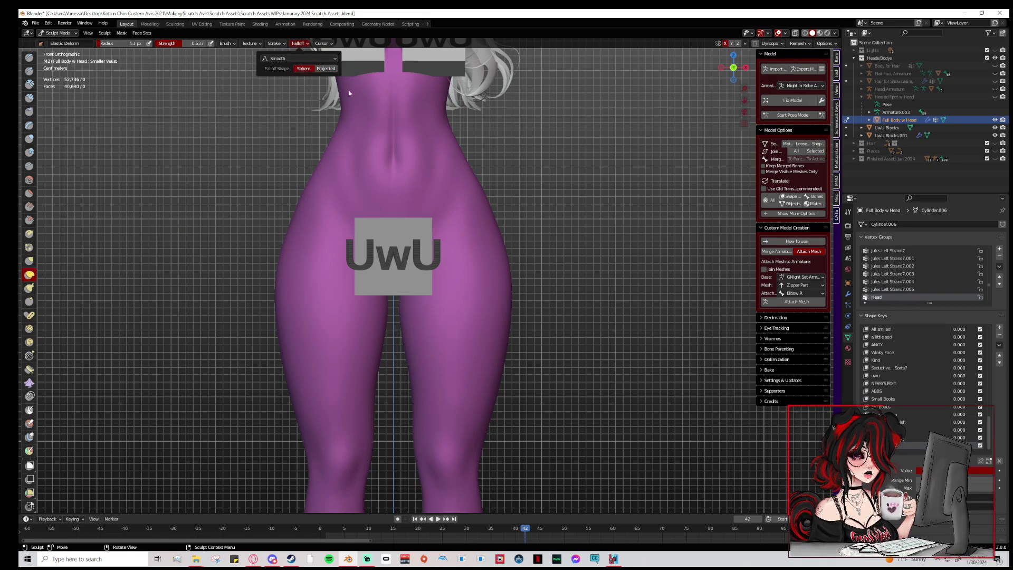
scroll(551, 267, "down", 1)
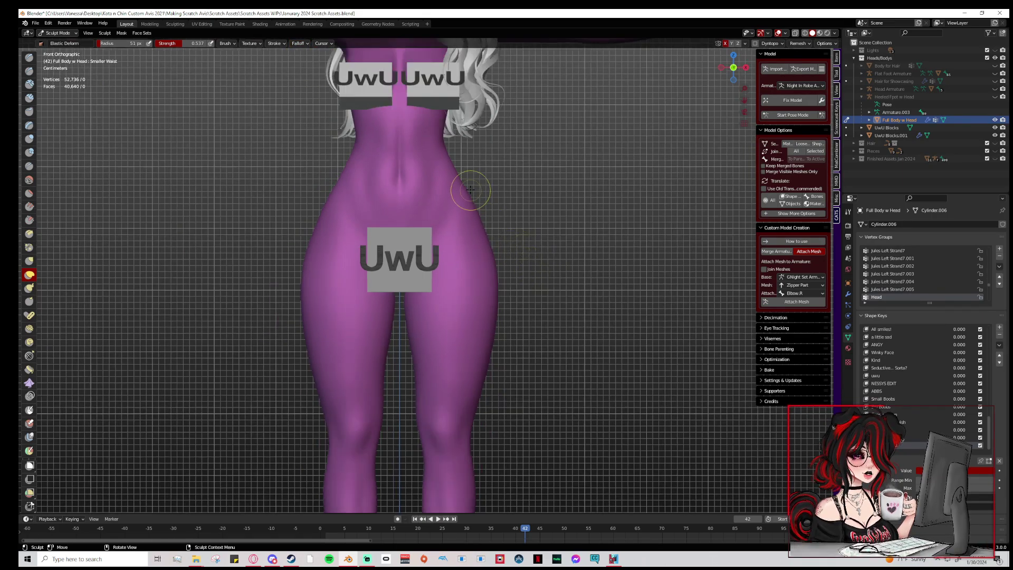
left_click_drag(470, 183, 465, 185)
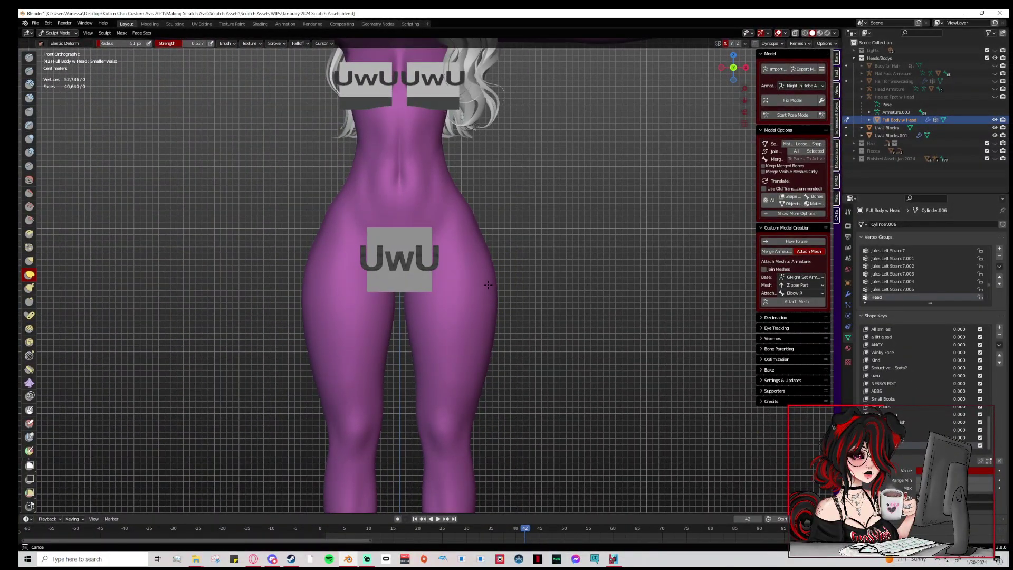
left_click_drag(476, 227, 484, 256)
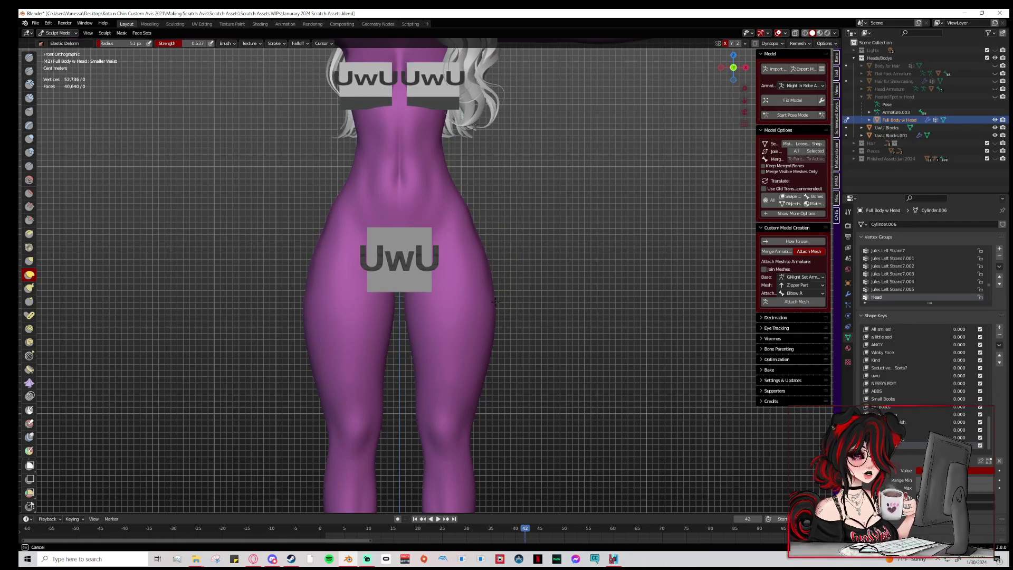
scroll(492, 155, "up", 1)
left_click_drag(476, 194, 470, 196)
Smooth the sculpted hips and outer thighs with the Smooth brush from the front and at an angle, ending in front view.
key("shift+s")
key("b")
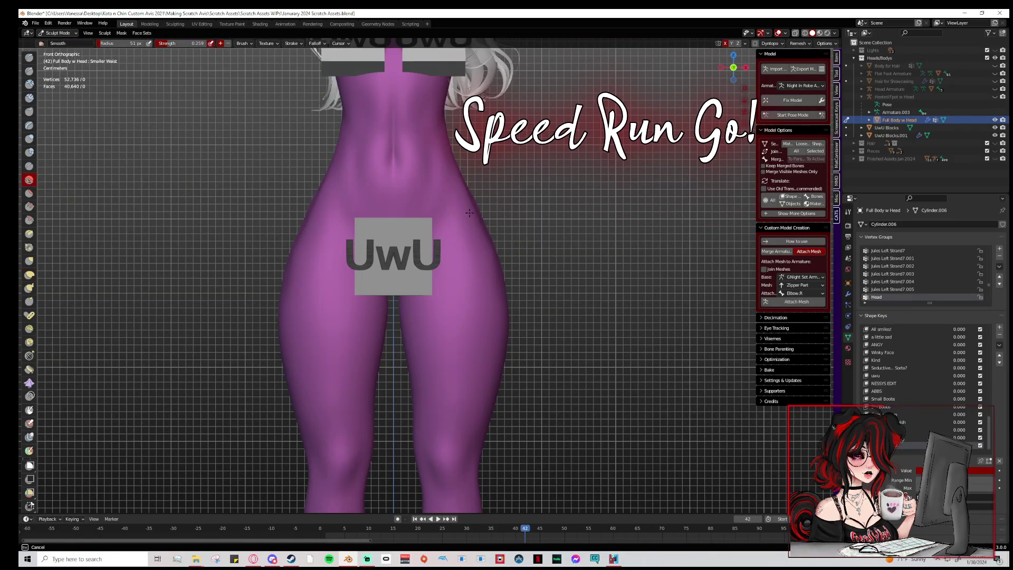
scroll(320, 188, "down", 4)
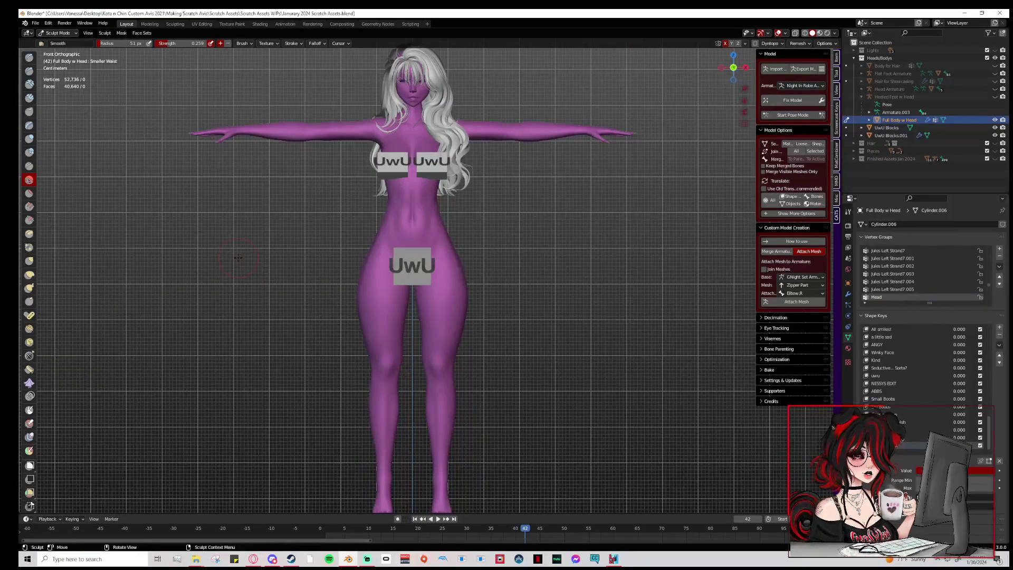
scroll(449, 213, "up", 3)
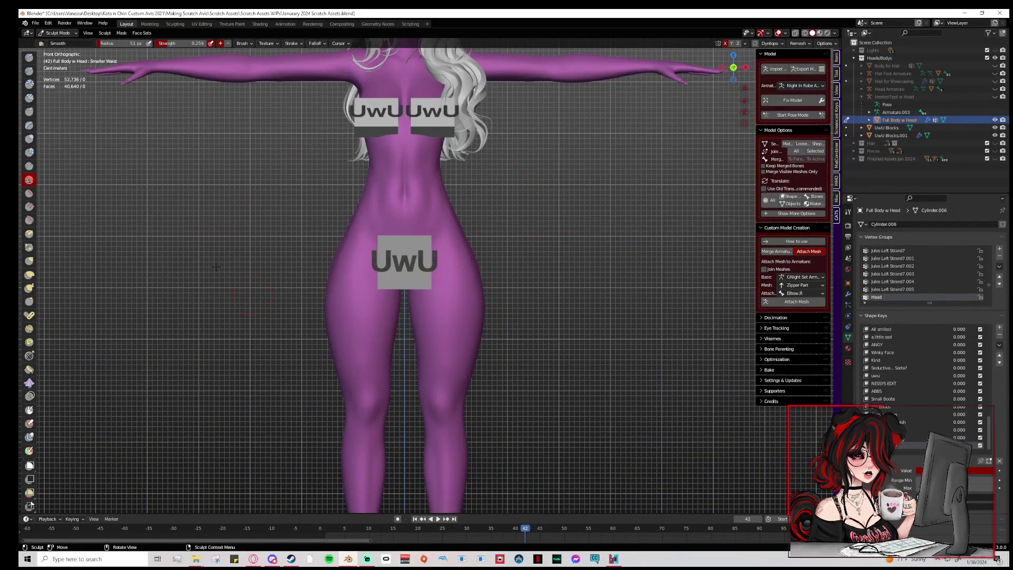
scroll(338, 299, "up", 3)
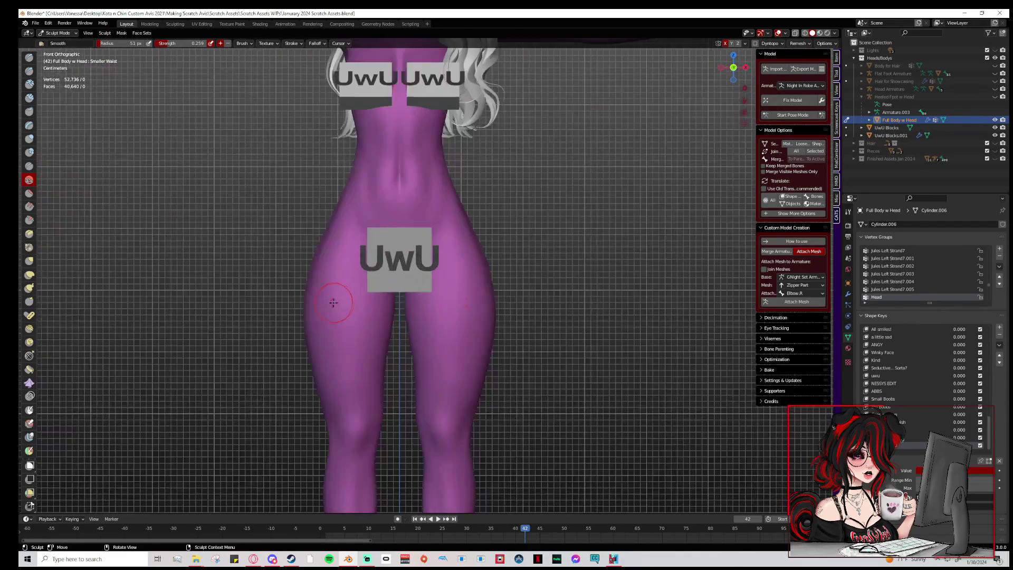
scroll(334, 278, "up", 1)
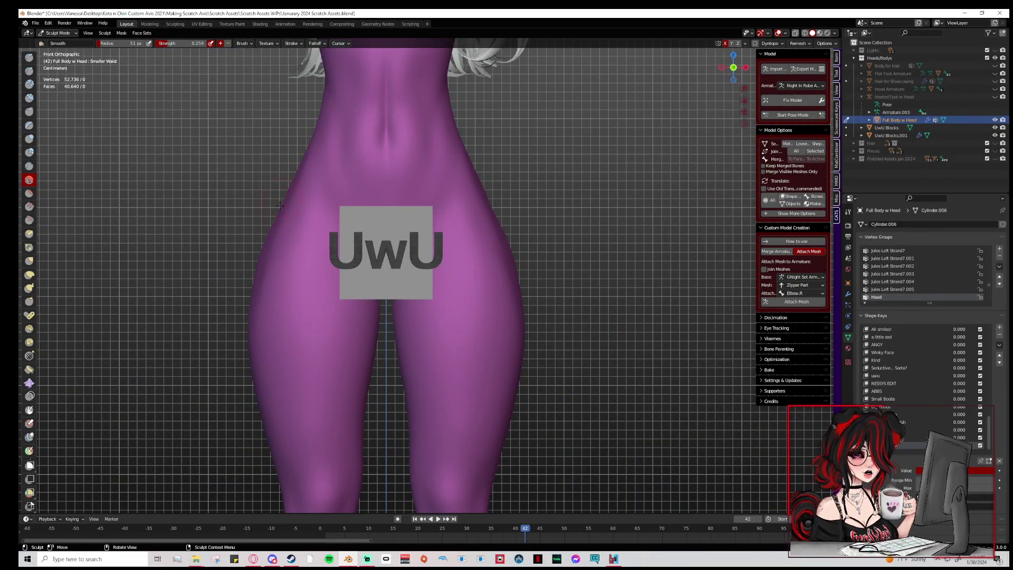
scroll(280, 274, "down", 2)
middle_click_drag(279, 273, 393, 210)
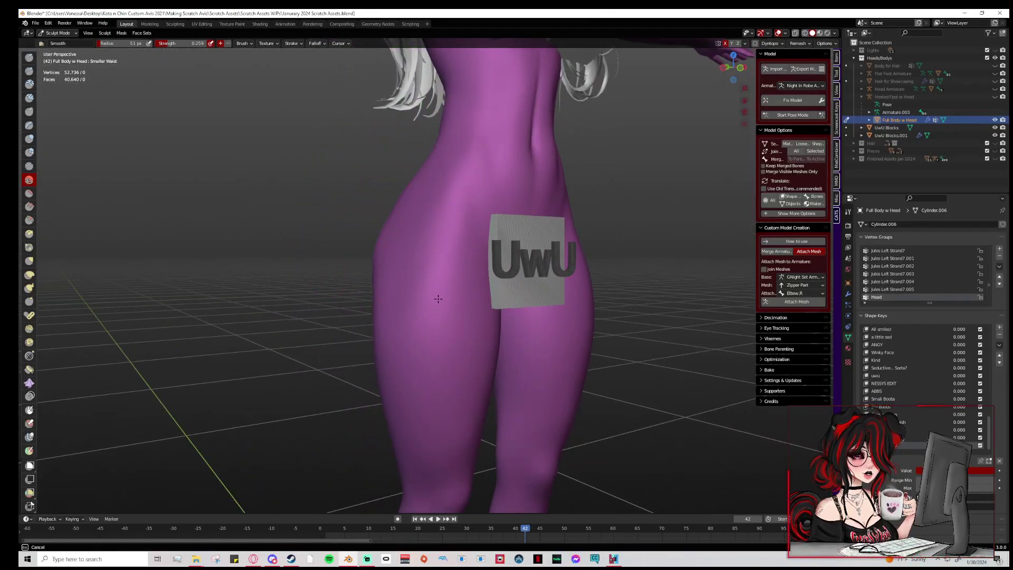
left_click_drag(438, 298, 439, 311)
left_click_drag(455, 195, 467, 311)
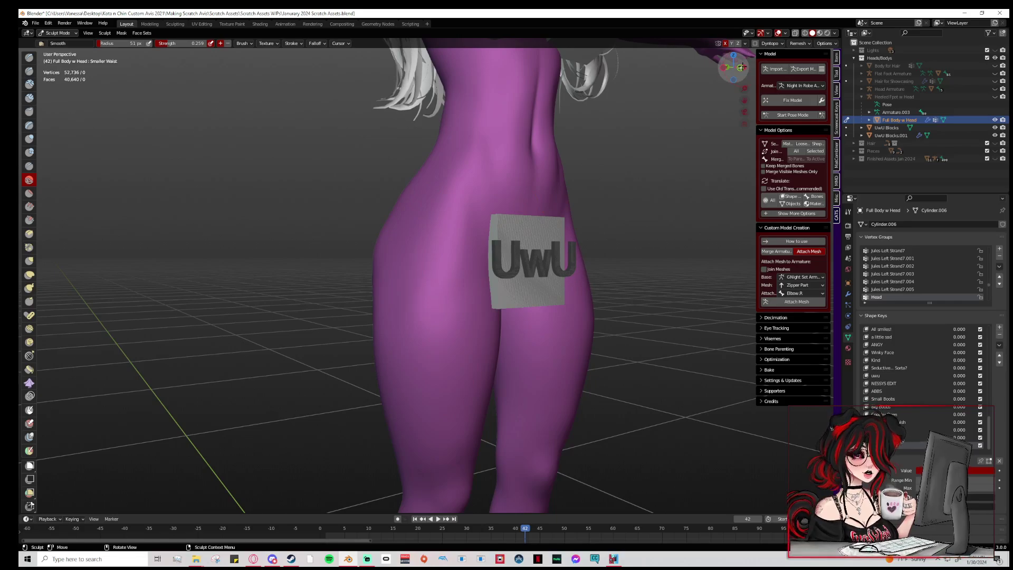
left_click(742, 67)
scroll(596, 343, "down", 3)
scroll(596, 343, "up", 2)
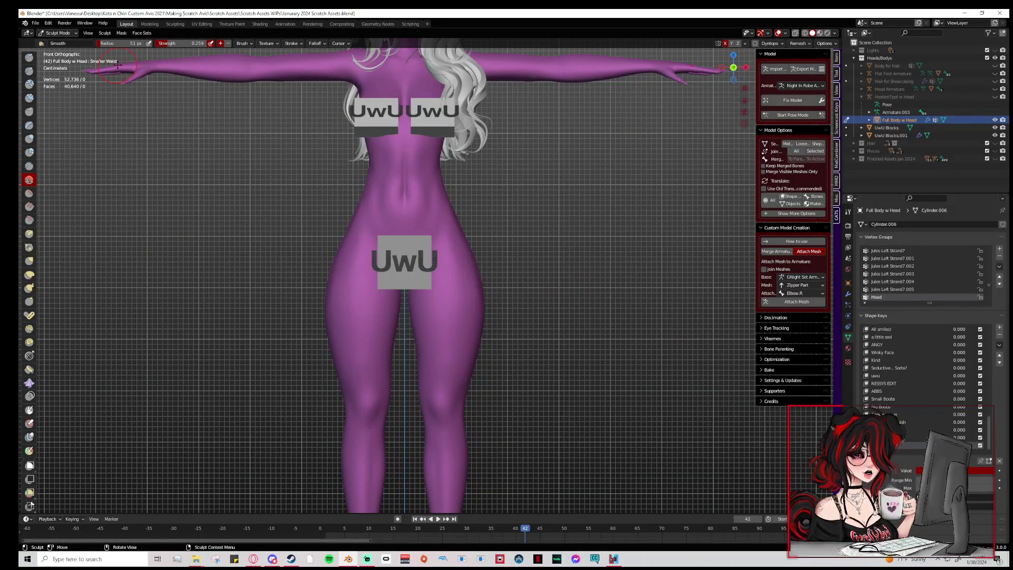
Return to Object Mode, deselect the body and preview the Smaller Waist shape key by sliding its value, leaving it at 0.
left_click(58, 32)
left_click(57, 43)
left_click(600, 256)
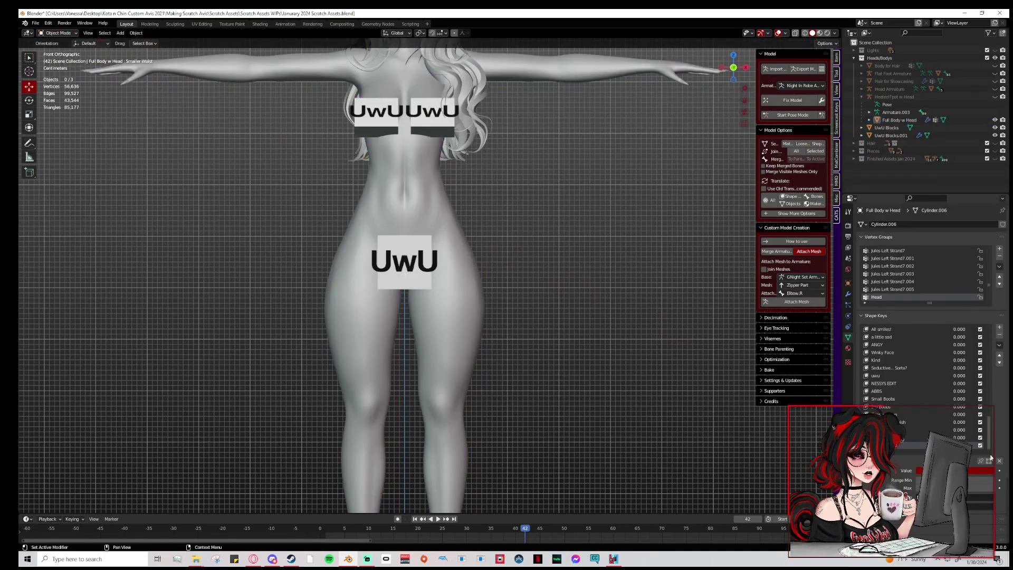
left_click_drag(986, 473, 917, 471)
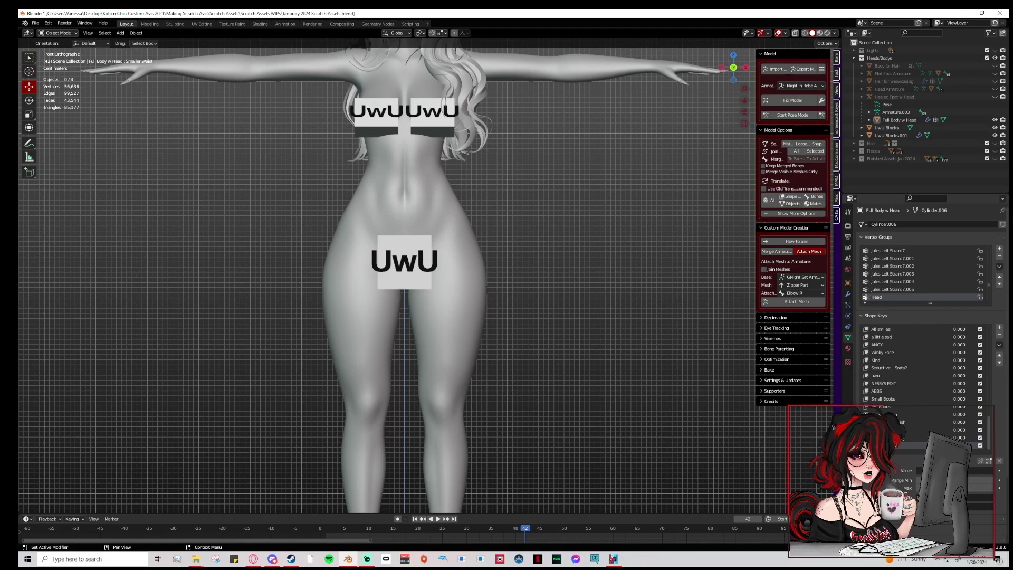
left_click_drag(918, 470, 945, 470)
Add a new shape key named Wider Waist to the body mesh and raise its value to the maximum.
left_click(999, 327)
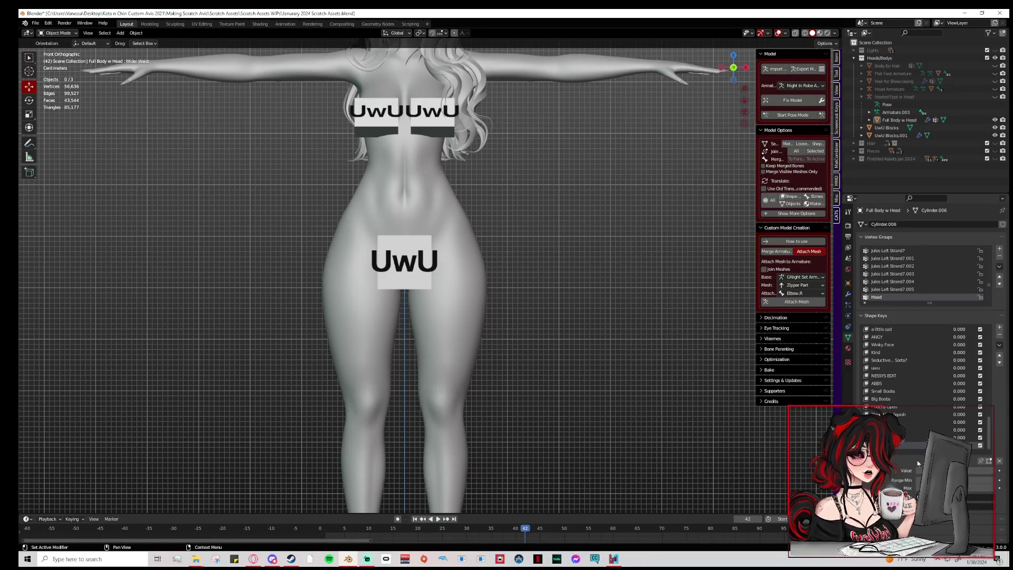
left_click_drag(950, 470, 976, 471)
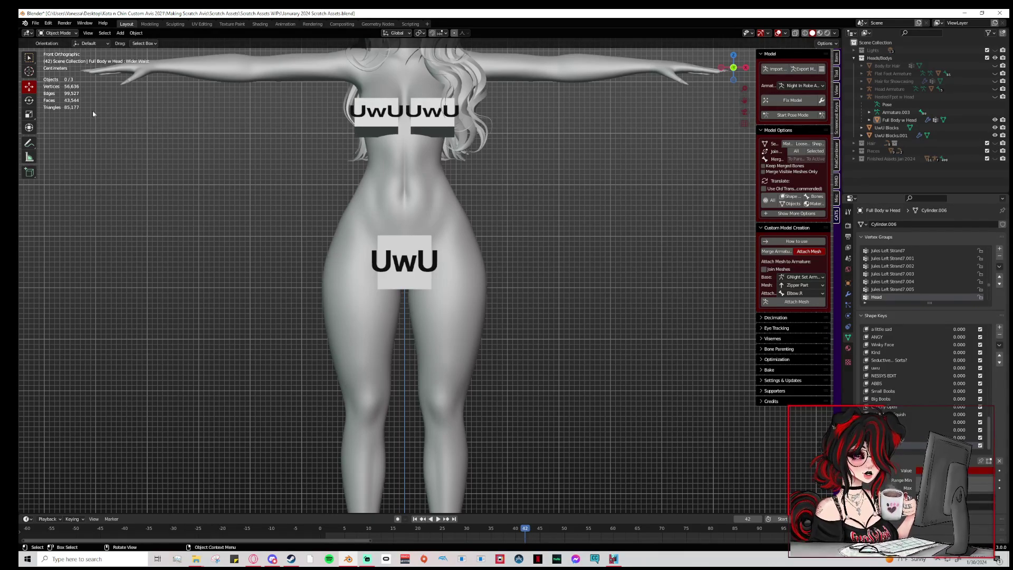
In Sculpt Mode, pull the hips outward on the Wider Waist shape key with the Elastic Deform brush, from the front and the back.
left_click(57, 33)
left_click(66, 68)
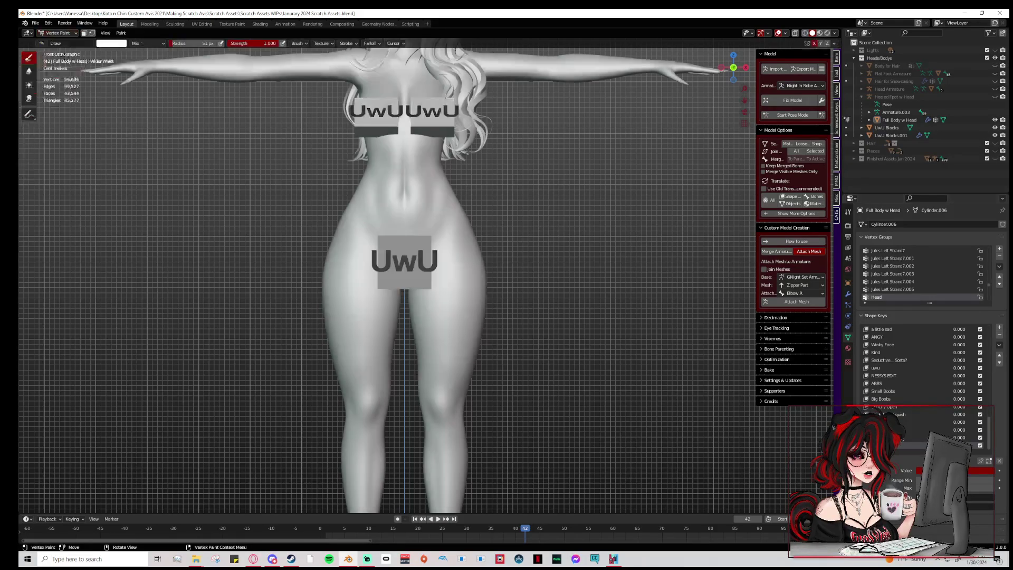
left_click(65, 33)
left_click(60, 59)
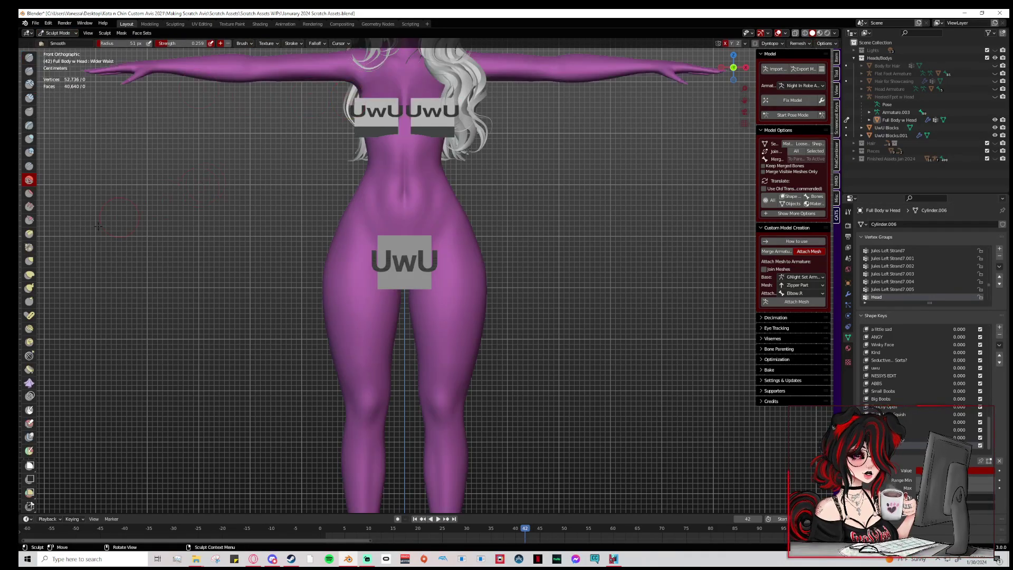
left_click_drag(463, 211, 469, 212)
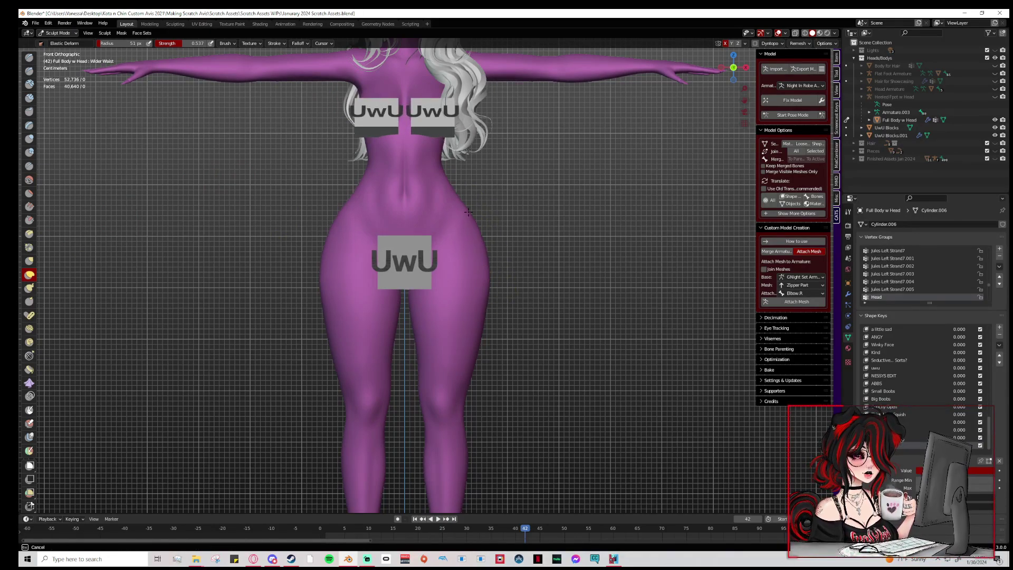
mouse_move(558, 217)
middle_mouse_down()
mouse_move(465, 243)
mouse_move(477, 252)
mouse_move(523, 215)
mouse_move(391, 178)
mouse_move(359, 190)
mouse_move(357, 233)
mouse_move(380, 214)
mouse_move(337, 185)
middle_mouse_up()
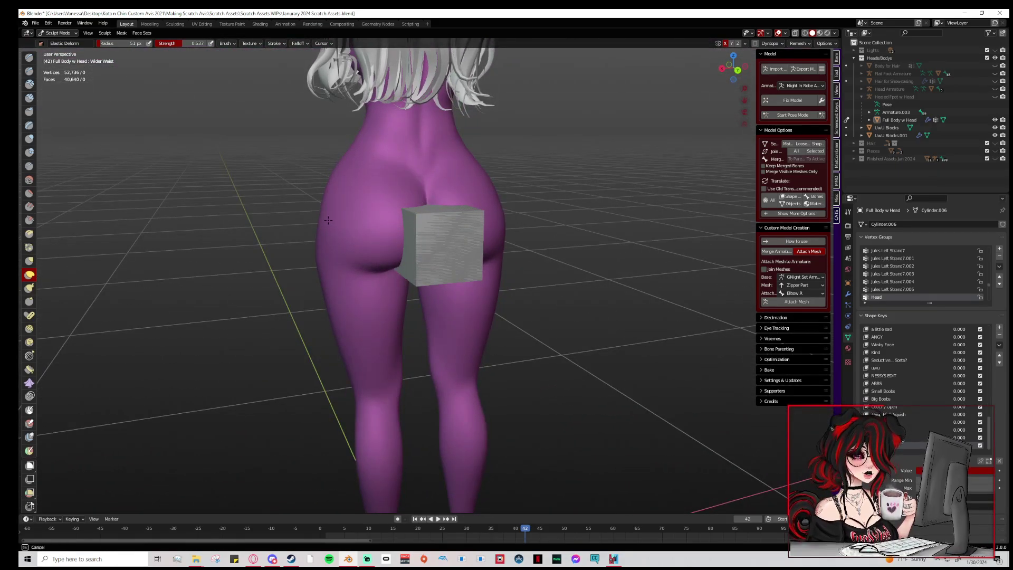
middle_click_drag(333, 233, 327, 234)
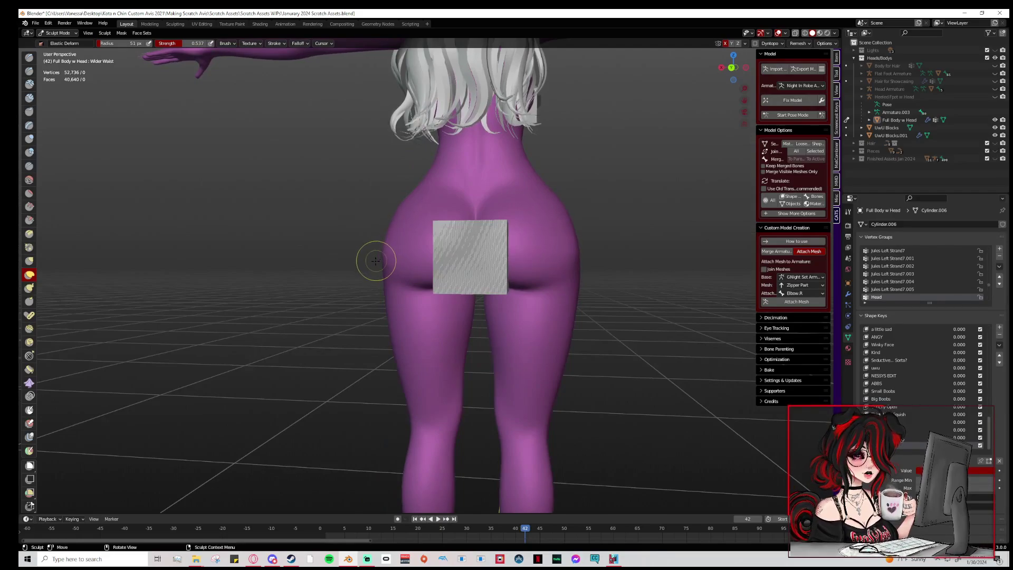
Smooth the widened hips from the back and the front with the Smooth brush at reduced strength, ending in front view.
middle_click_drag(374, 260, 406, 249)
key("shift+s")
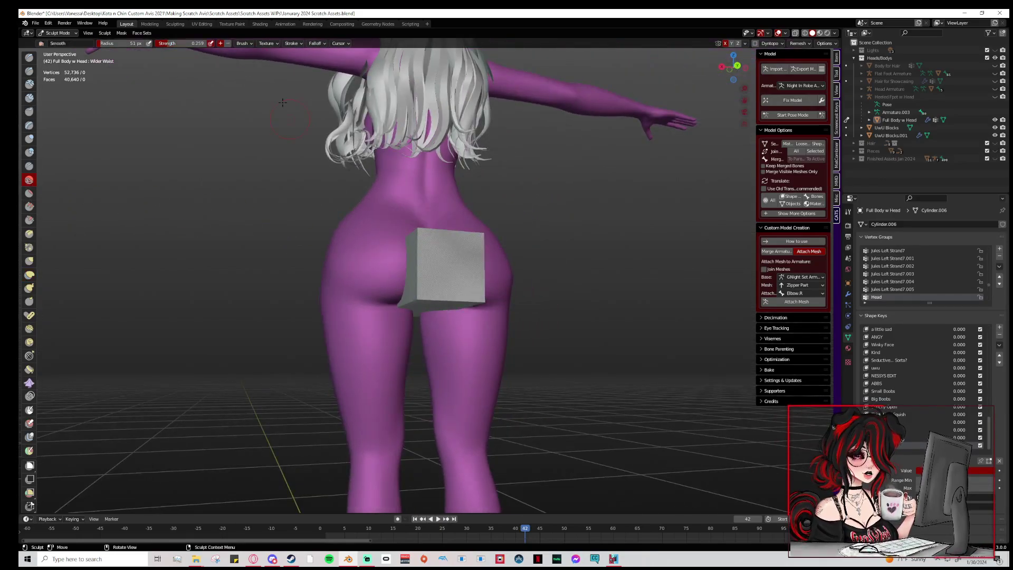
left_click_drag(180, 44, 176, 45)
left_click_drag(346, 222, 327, 259)
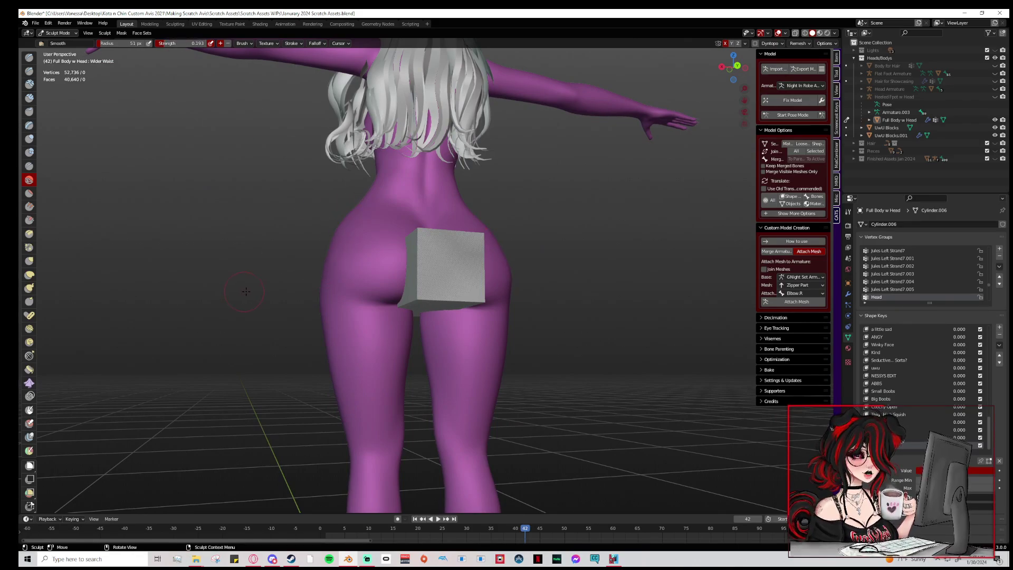
middle_click_drag(345, 216, 467, 246)
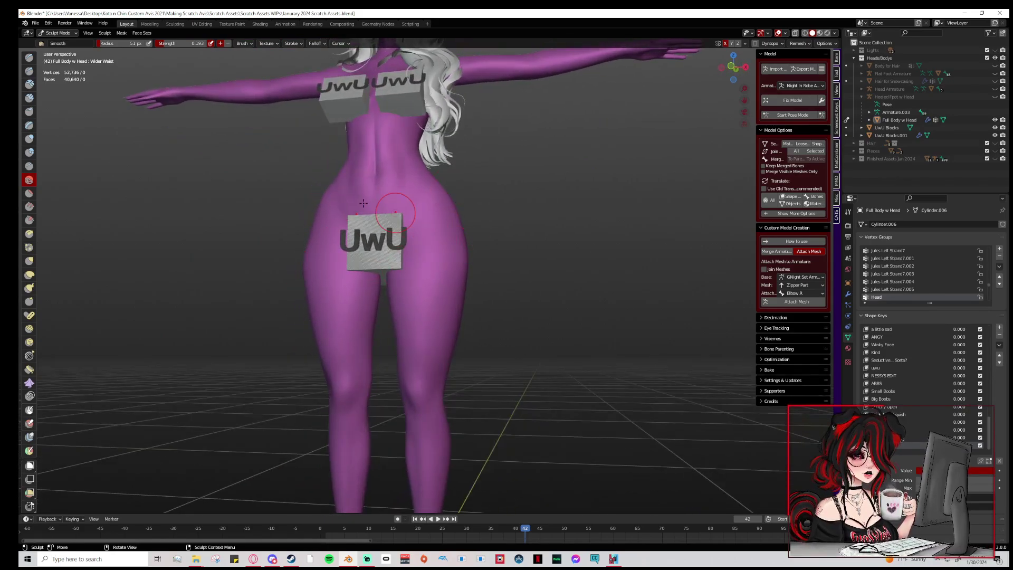
left_click_drag(326, 198, 318, 208)
middle_click_drag(268, 258, 348, 229)
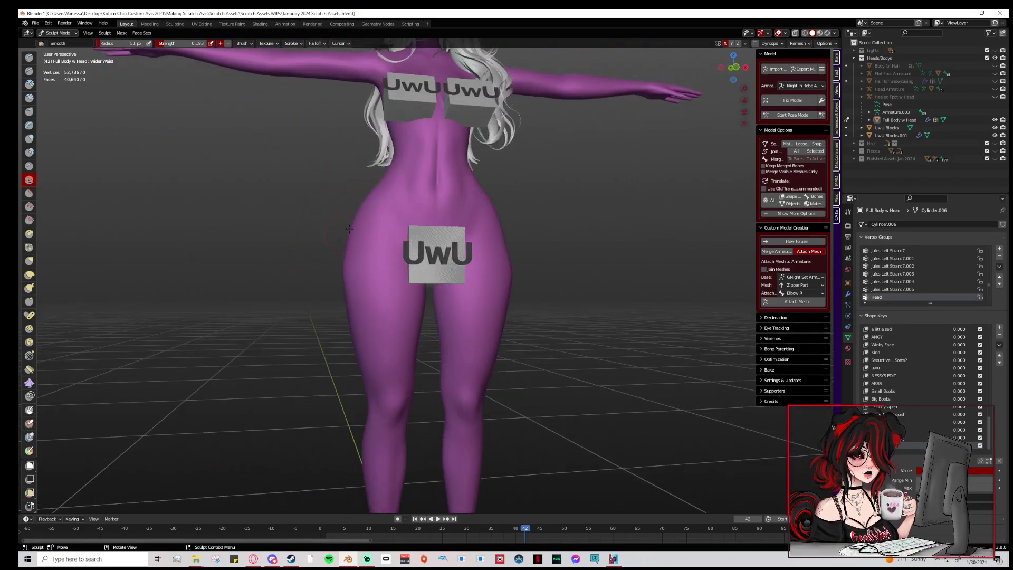
middle_click_drag(371, 334, 655, 189)
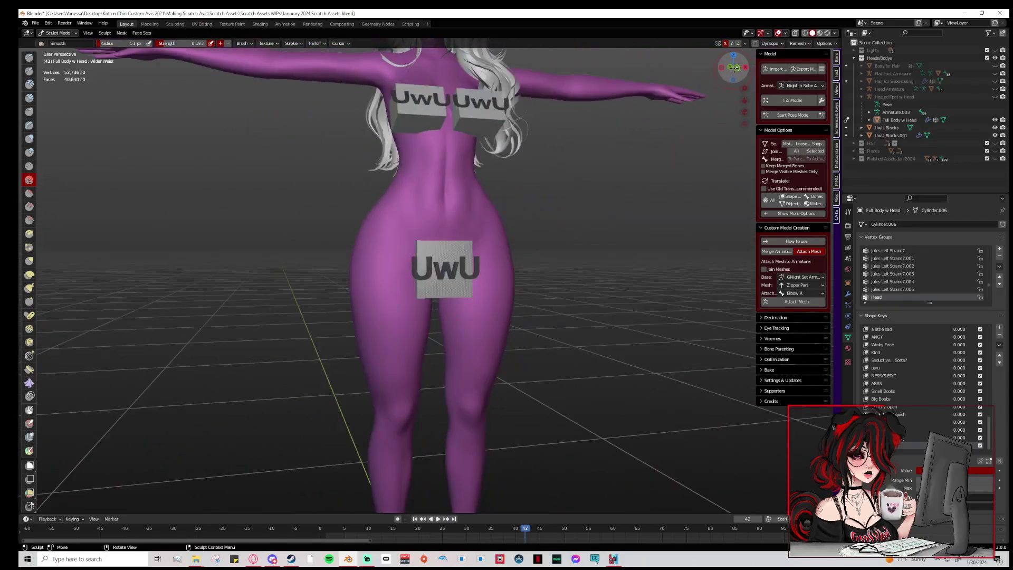
left_click(734, 67)
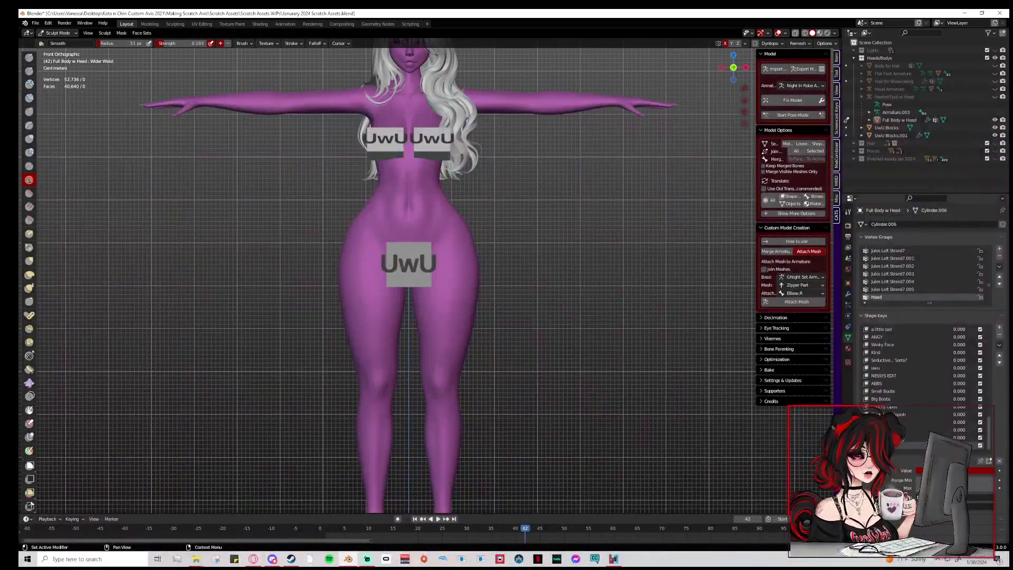
Lower Wider Waist to 0, preview Smaller Waist by sliding its value to the maximum and back to 0, and reselect Wider Waist.
left_click_drag(965, 470, 917, 470)
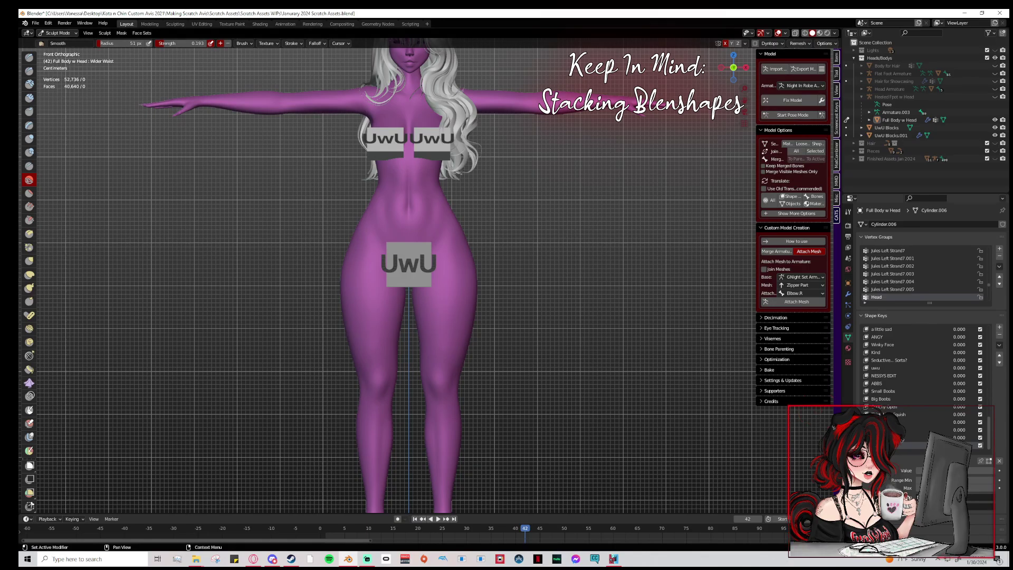
left_click(903, 437)
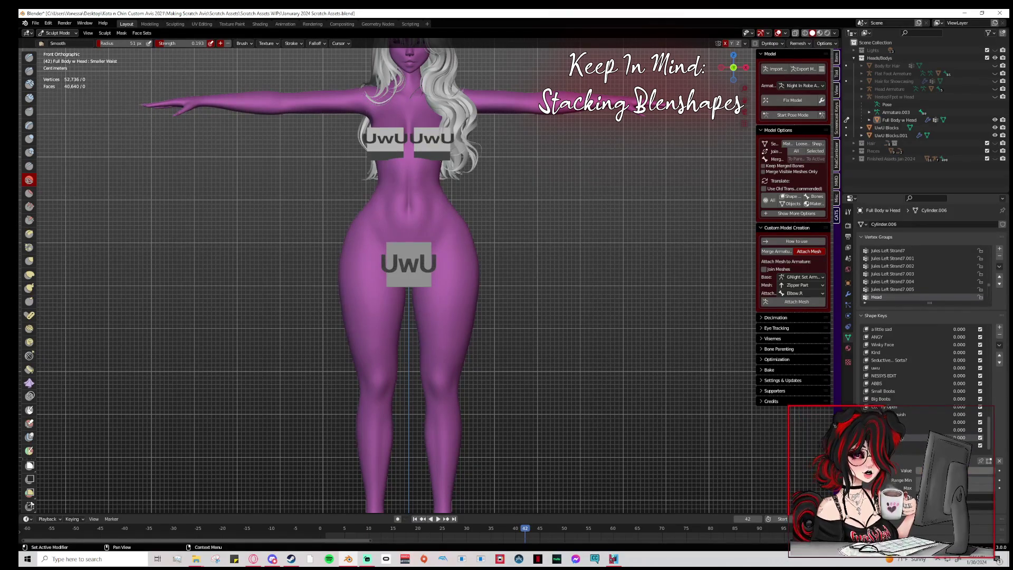
left_click_drag(924, 471, 992, 470)
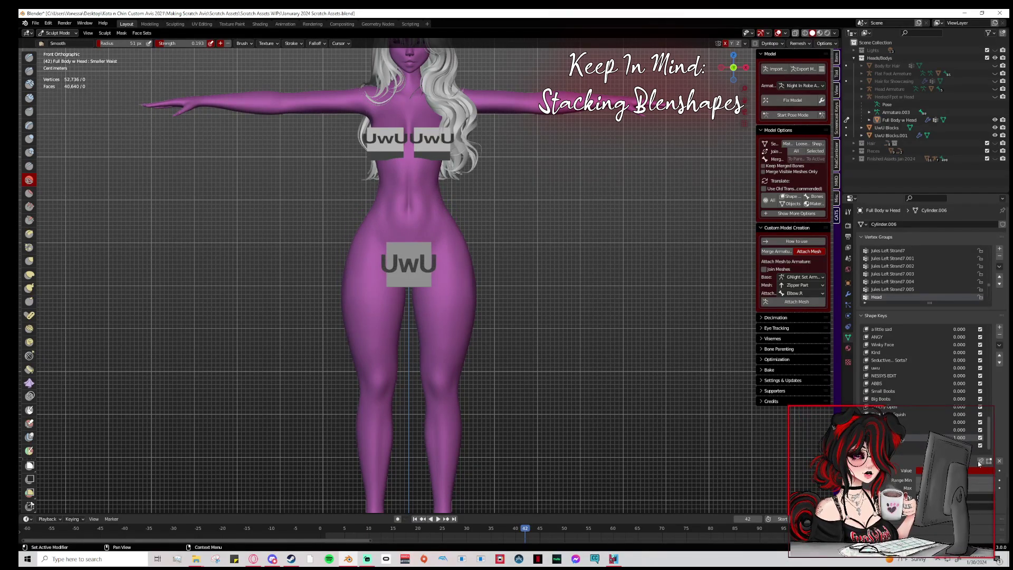
left_click_drag(979, 474, 900, 471)
left_click(909, 445)
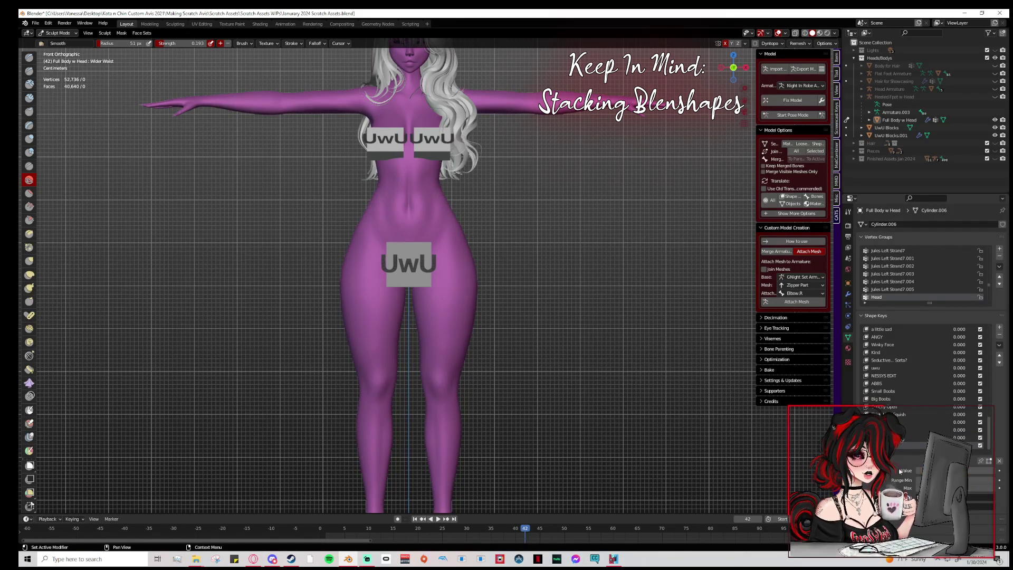
Return to Object Mode and select the full body mesh.
left_click(59, 33)
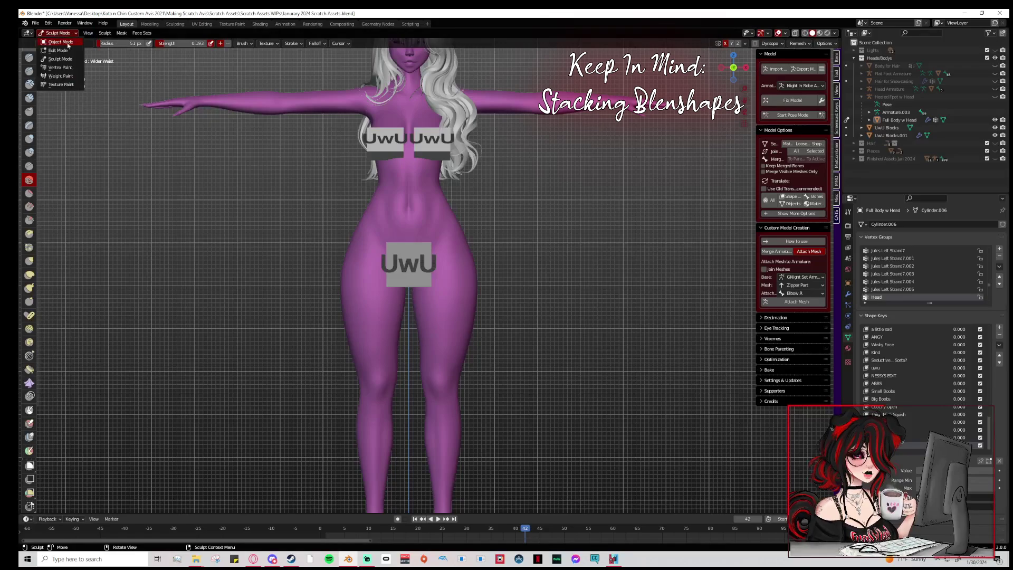
left_click(68, 43)
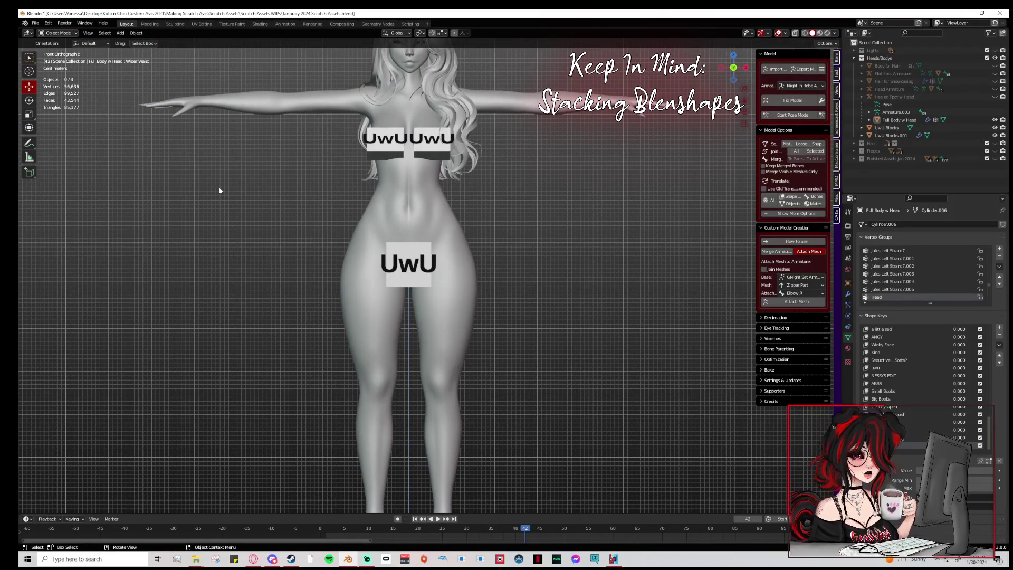
middle_click_drag(509, 148, 524, 235, "shift")
left_click(460, 136)
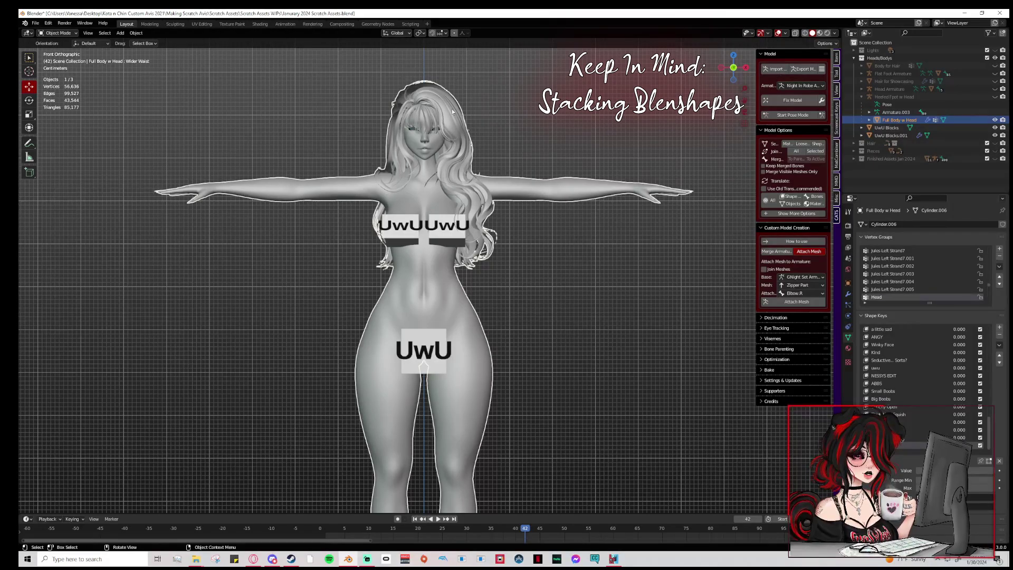
scroll(448, 116, "up", 1)
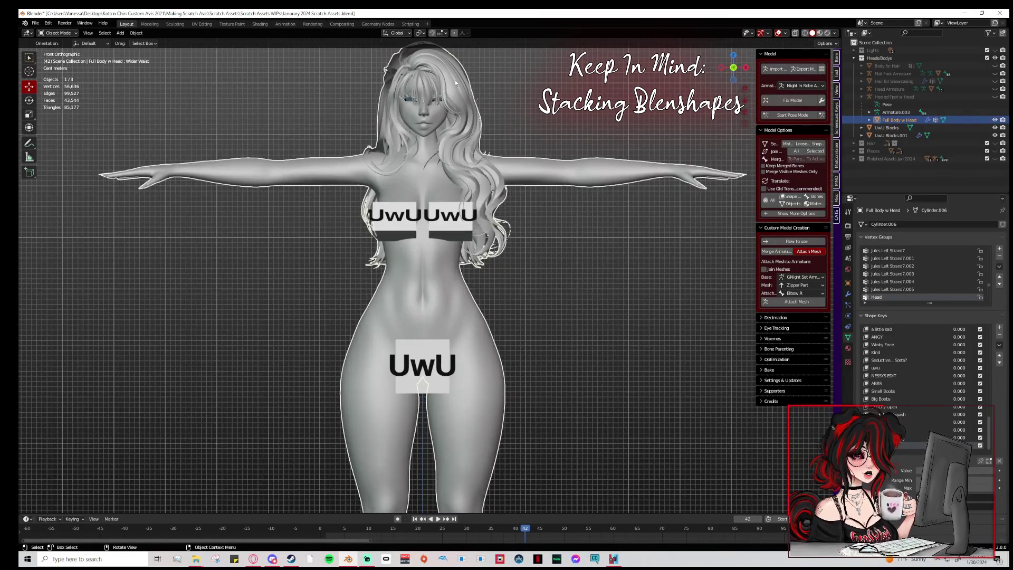
Enter Sculpt Mode, add a shape key named Haiur to the body mesh and raise its value to the maximum.
left_click(56, 33)
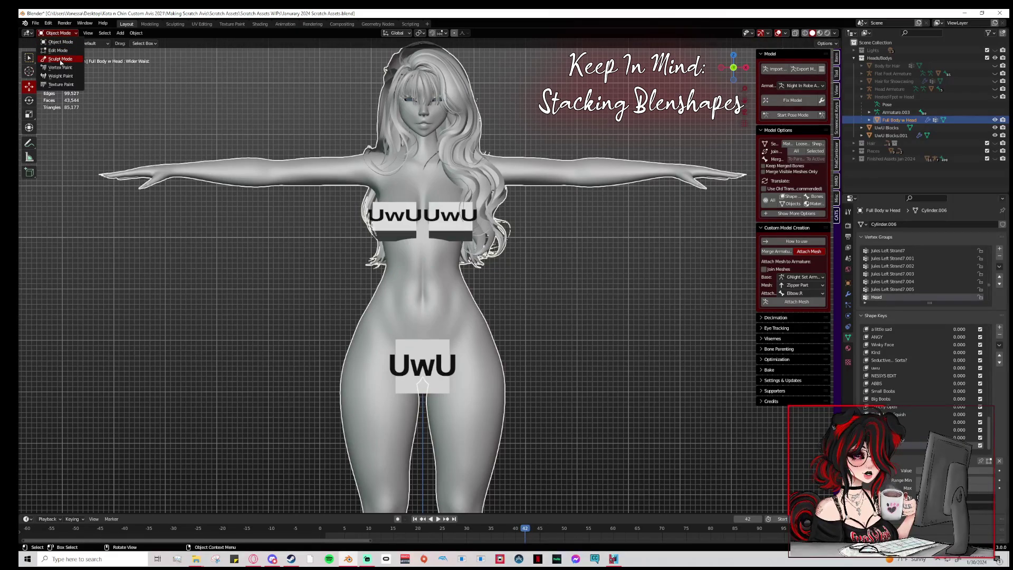
left_click(60, 59)
left_click(1000, 327)
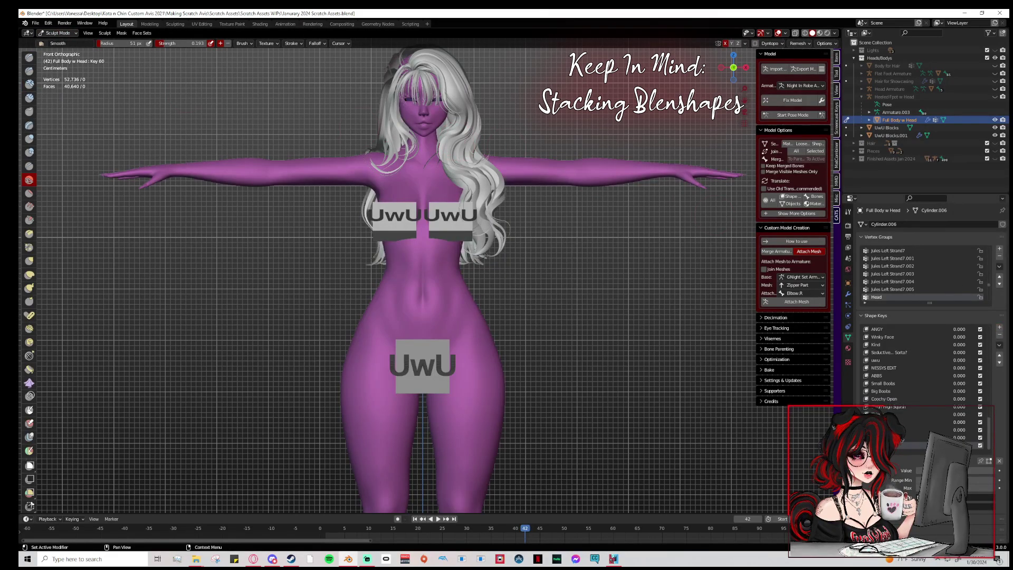
type("Haiur")
key("Return")
Push the hair at the side and crown of the head inward with the Elastic Deform brush.
middle_click_drag(454, 78, 427, 163, "shift")
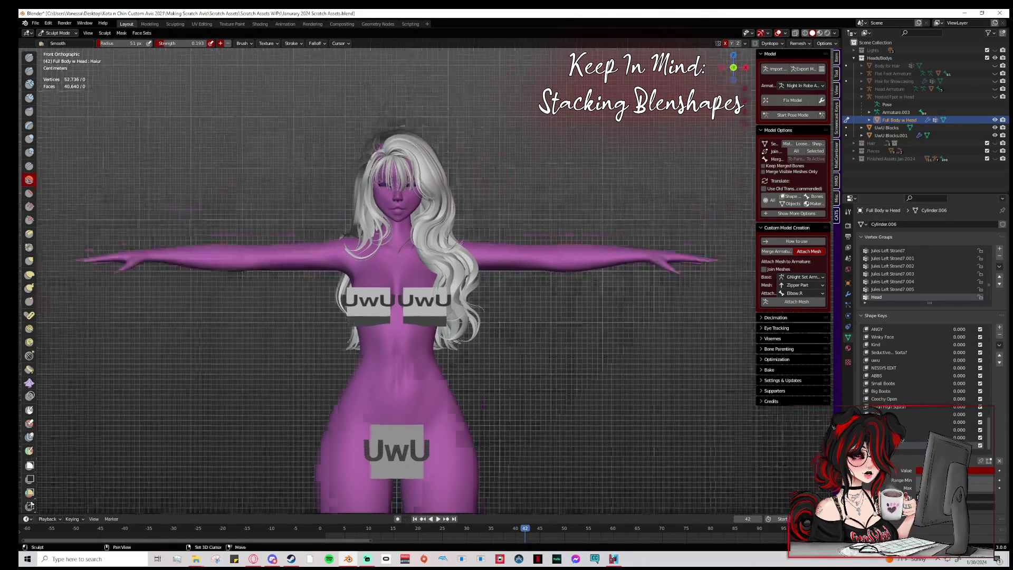
left_click(29, 274)
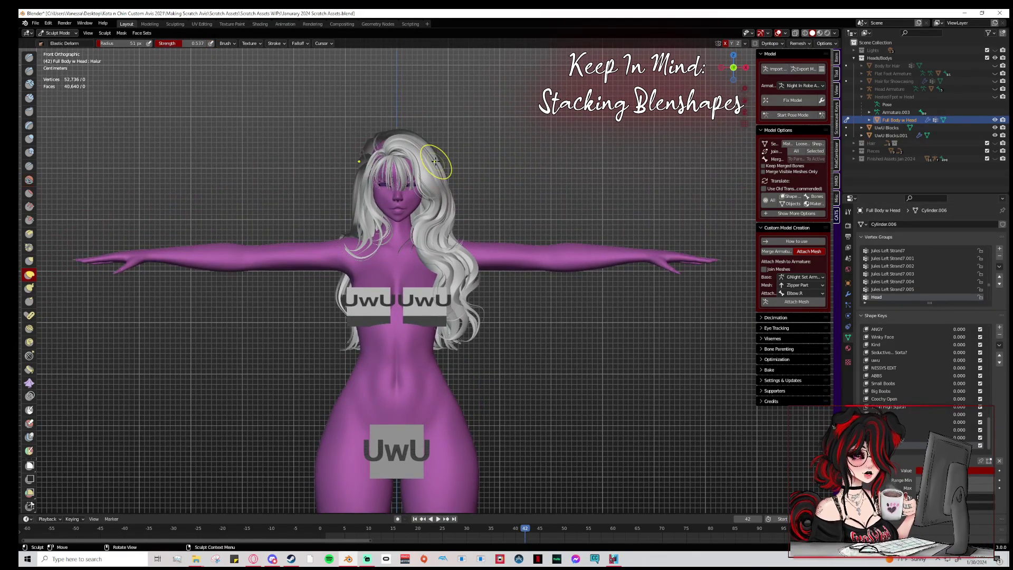
mouse_move(441, 159)
left_mouse_down()
mouse_move(393, 170)
mouse_move(438, 177)
left_mouse_up()
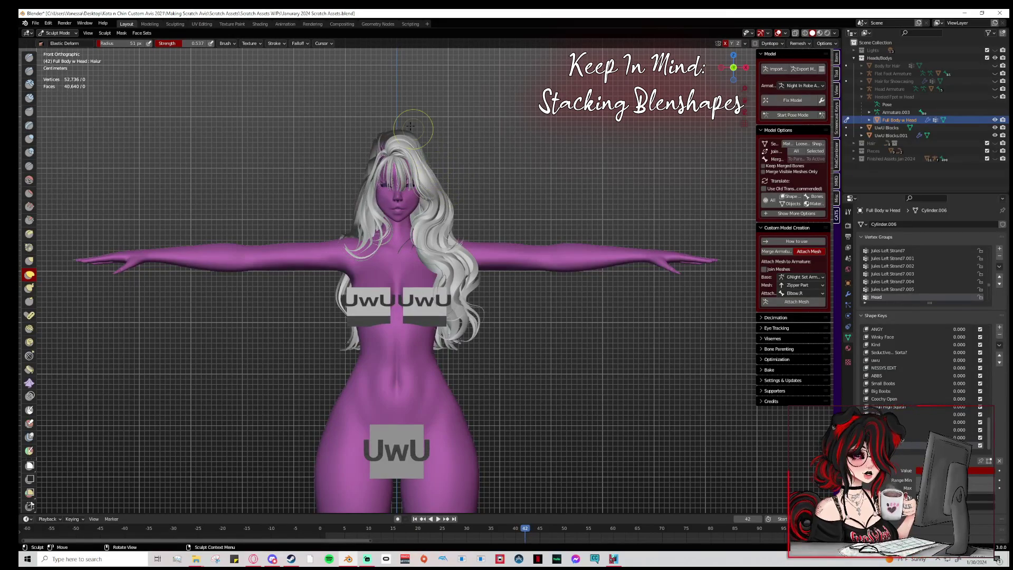
mouse_move(413, 127)
left_mouse_down()
mouse_move(378, 159)
mouse_move(395, 155)
left_mouse_up()
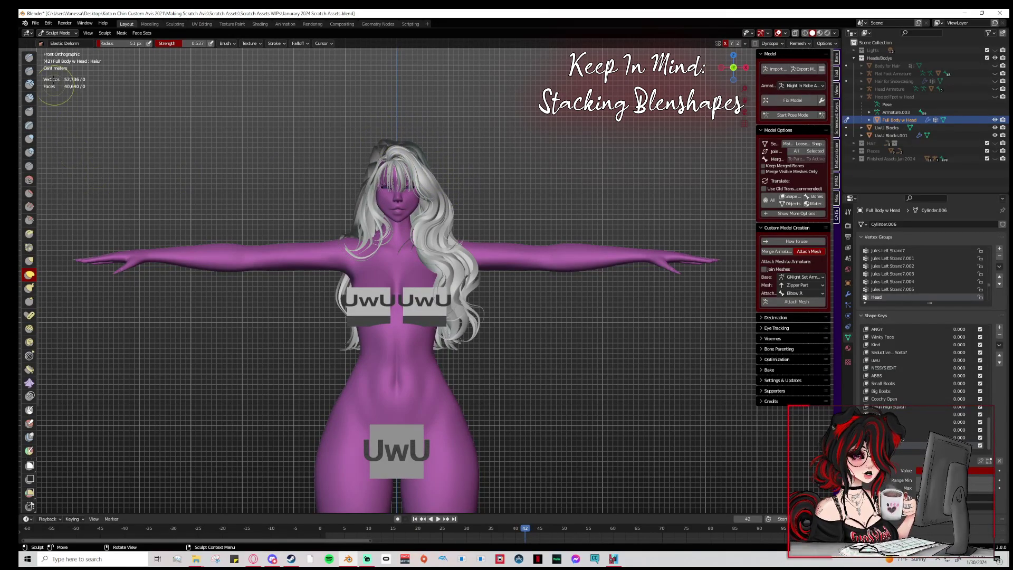
In Object Mode, draw a rough hat outline over the top of the head with the Annotate tool.
left_click(55, 33)
left_click(56, 42)
left_click(29, 143)
left_click_drag(360, 172, 437, 170)
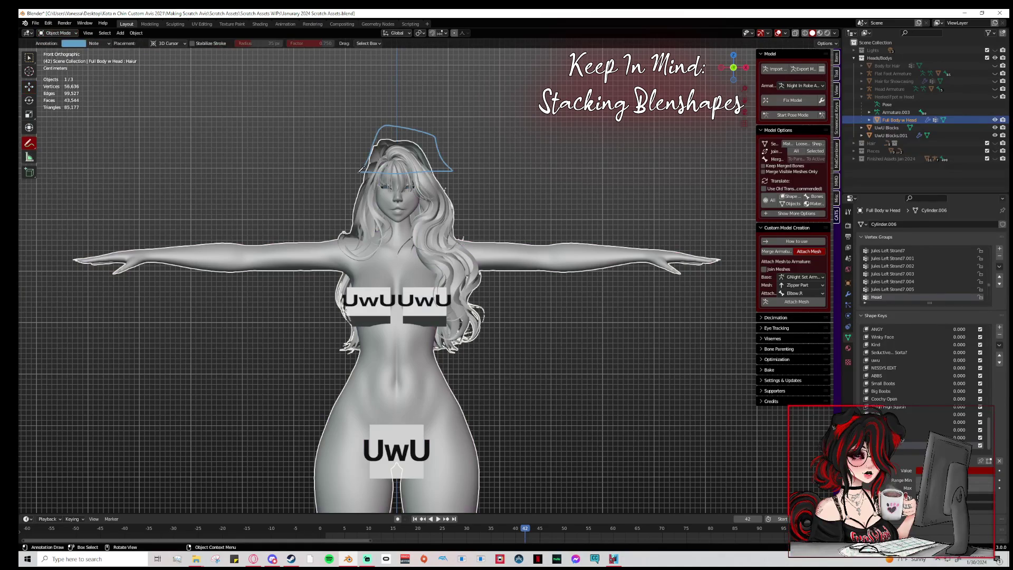
mouse_move(413, 127)
left_mouse_down()
mouse_move(357, 170)
mouse_move(348, 148)
left_mouse_up()
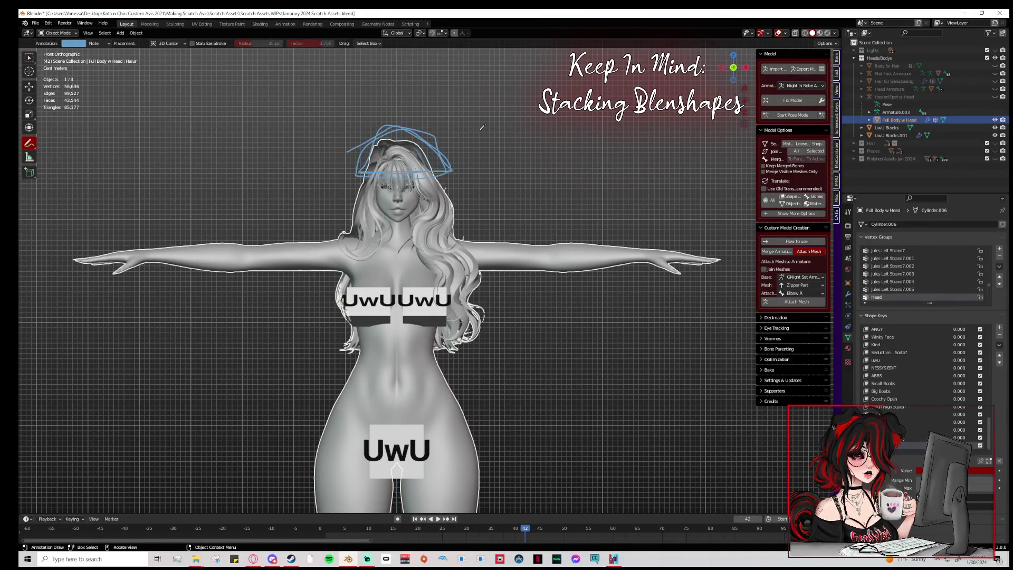
Switch back to the Move tool, add a shape key named hair 2 and raise its value to the maximum.
left_click(58, 32)
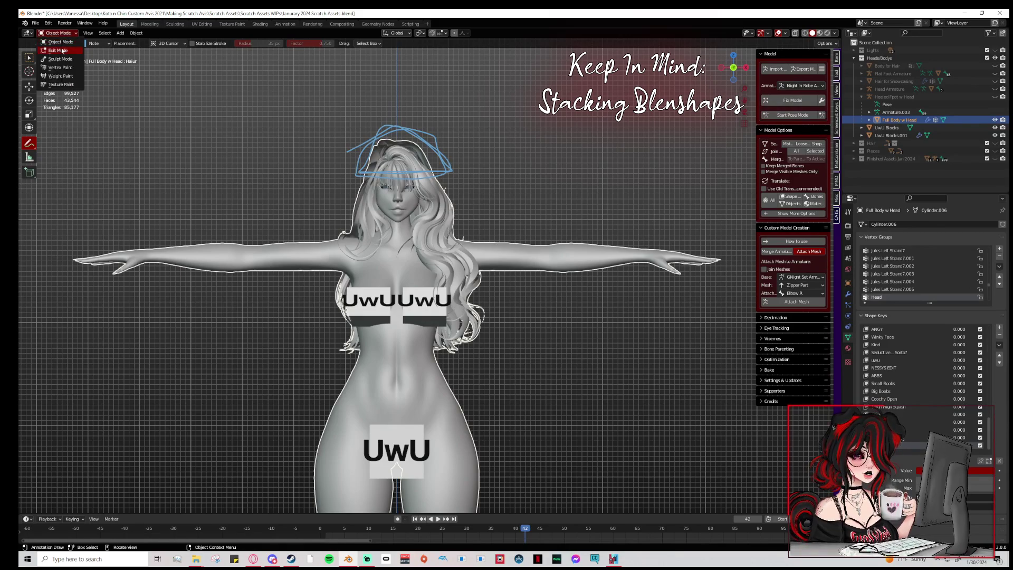
left_click(58, 32)
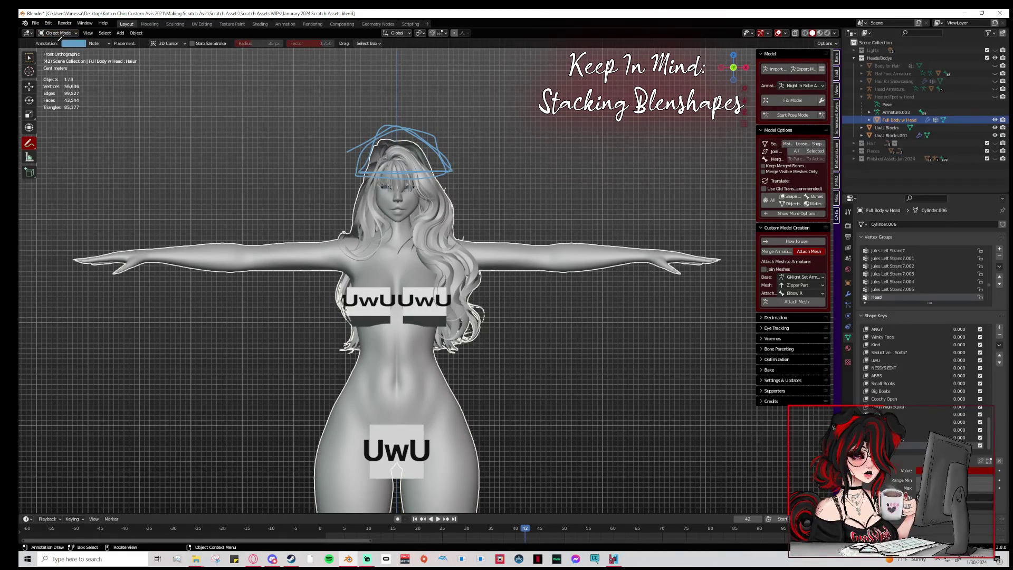
left_click(58, 33)
left_click(29, 86)
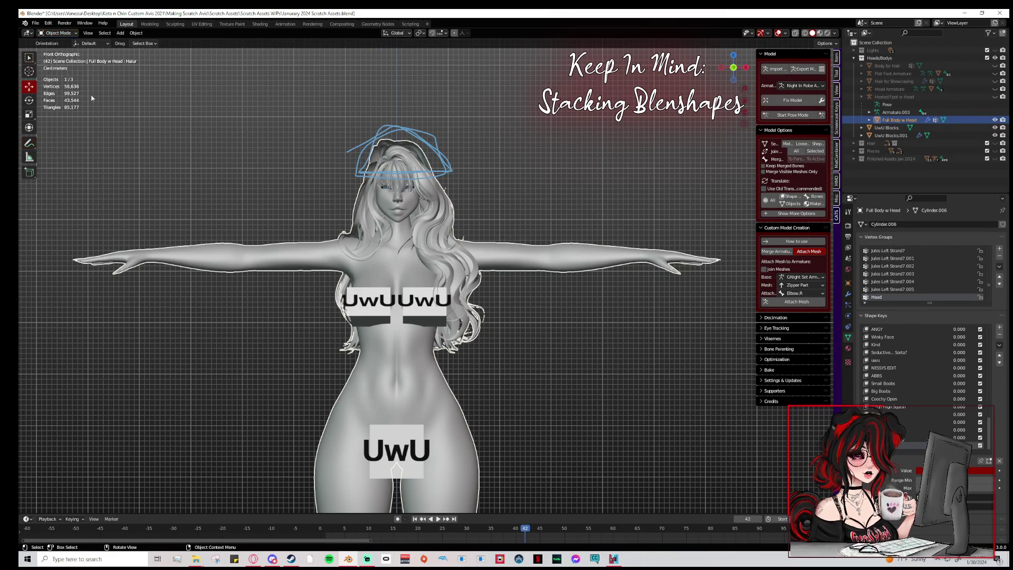
left_click(999, 328)
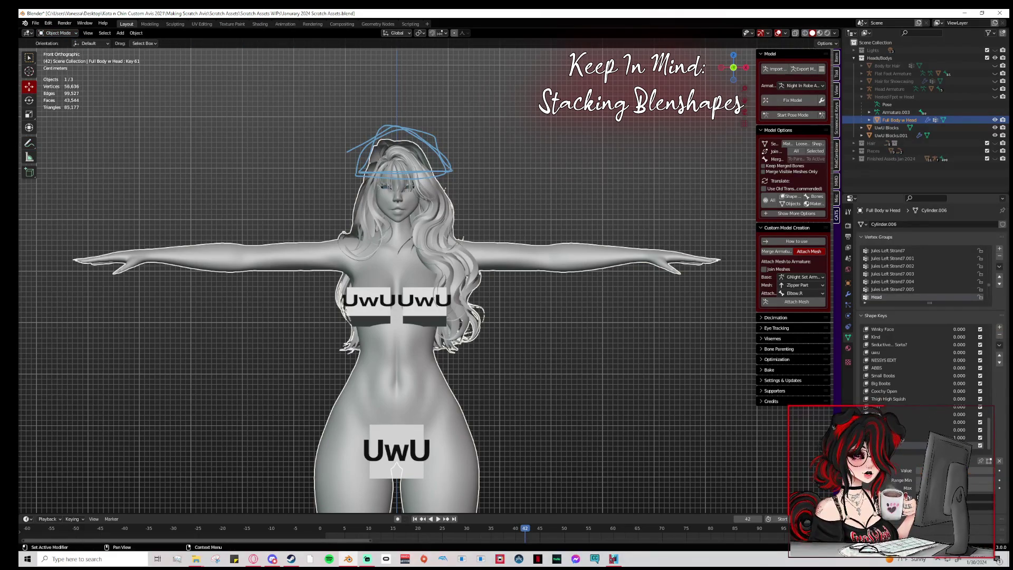
type("hair 2")
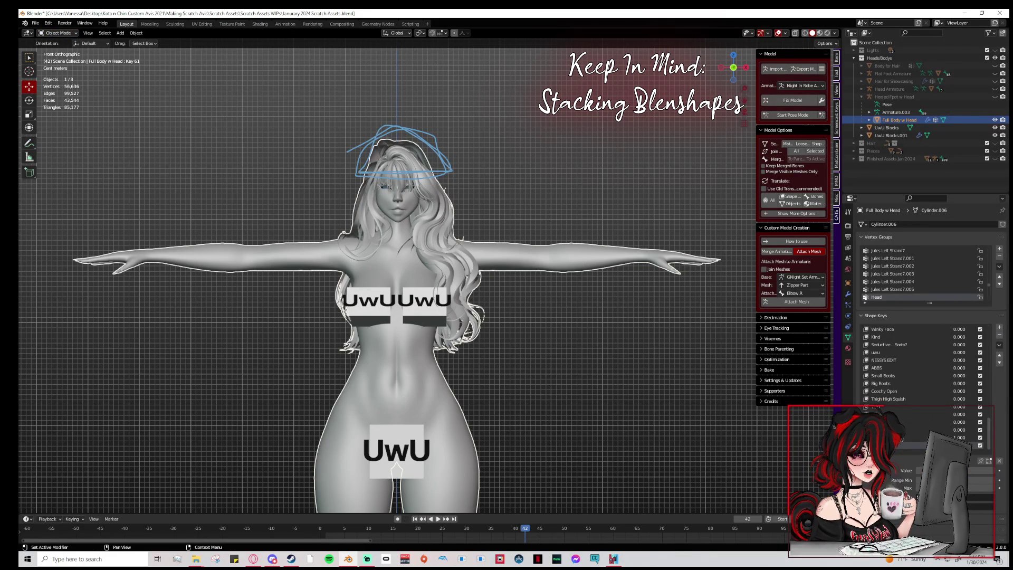
key("Return")
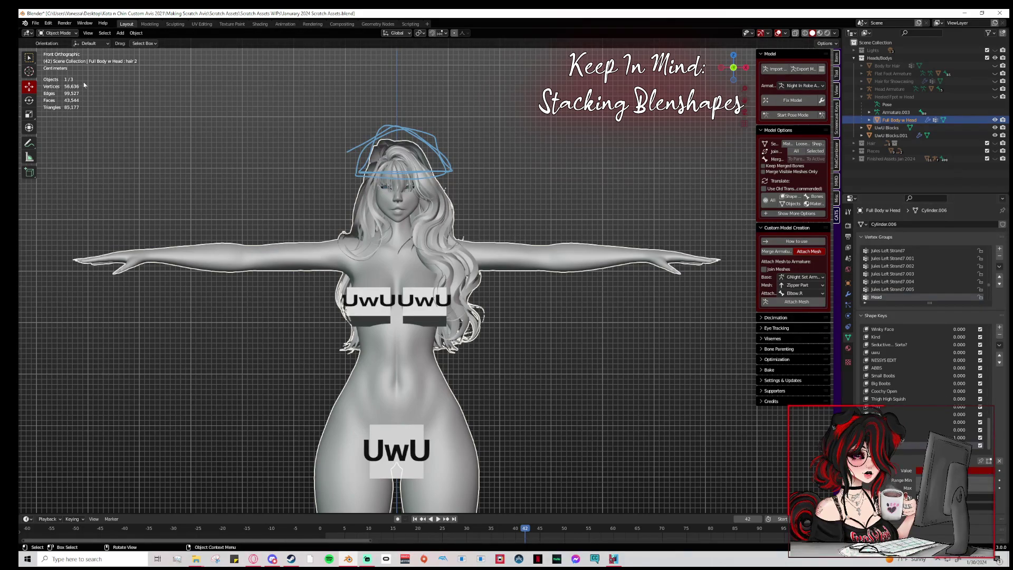
left_click(67, 34)
left_click(62, 35)
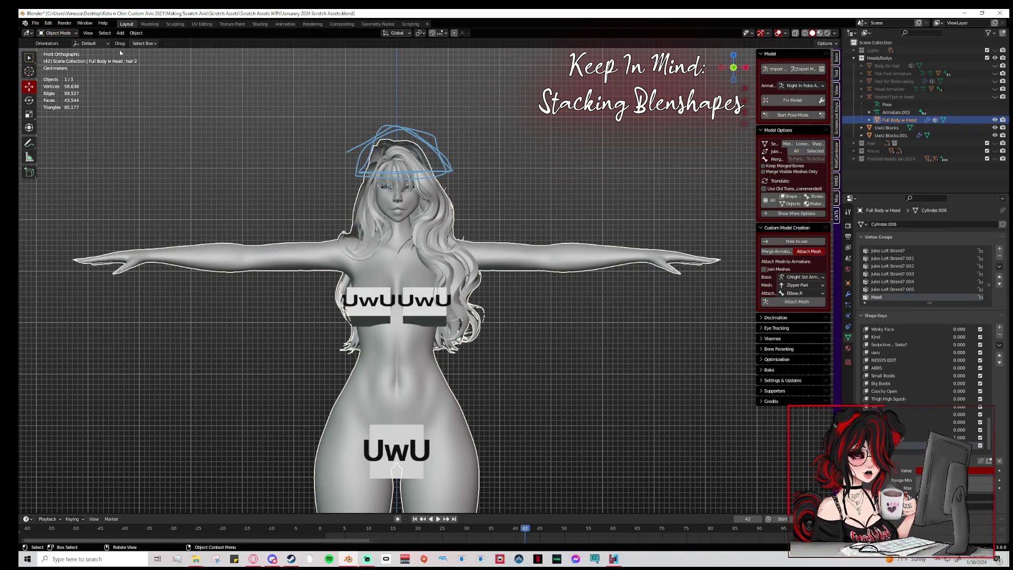
left_click(62, 35)
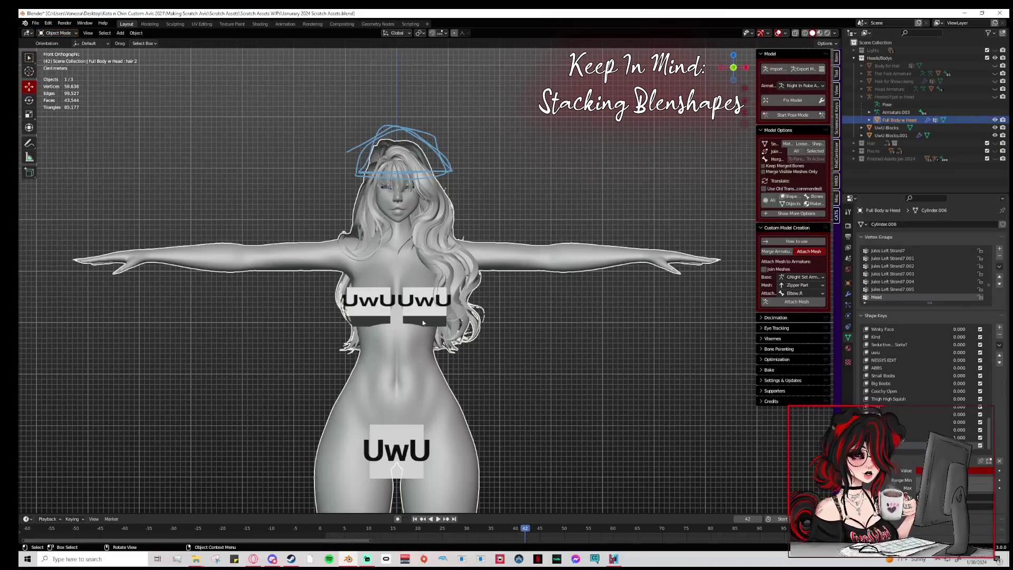
Pull the crown of the hair down below the hat outline in Sculpt Mode for the hair 2 shape key and return to Object Mode.
left_click(58, 33)
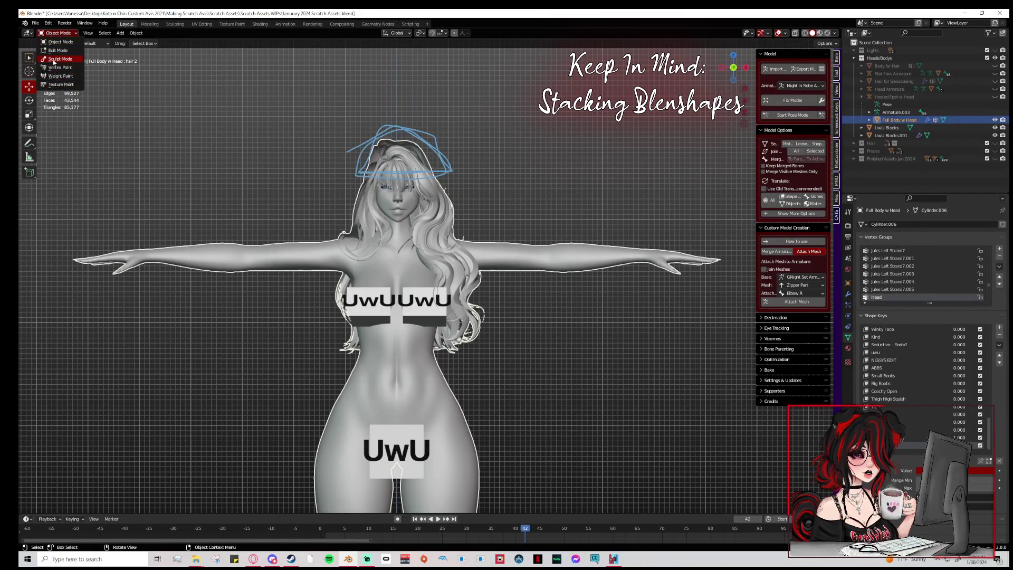
left_click(60, 59)
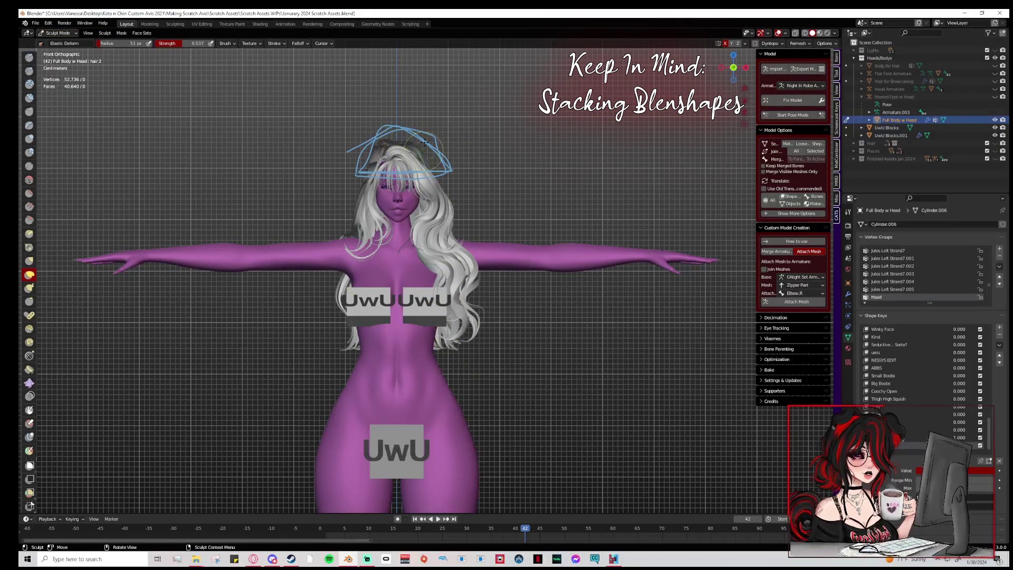
left_click_drag(411, 150, 413, 175)
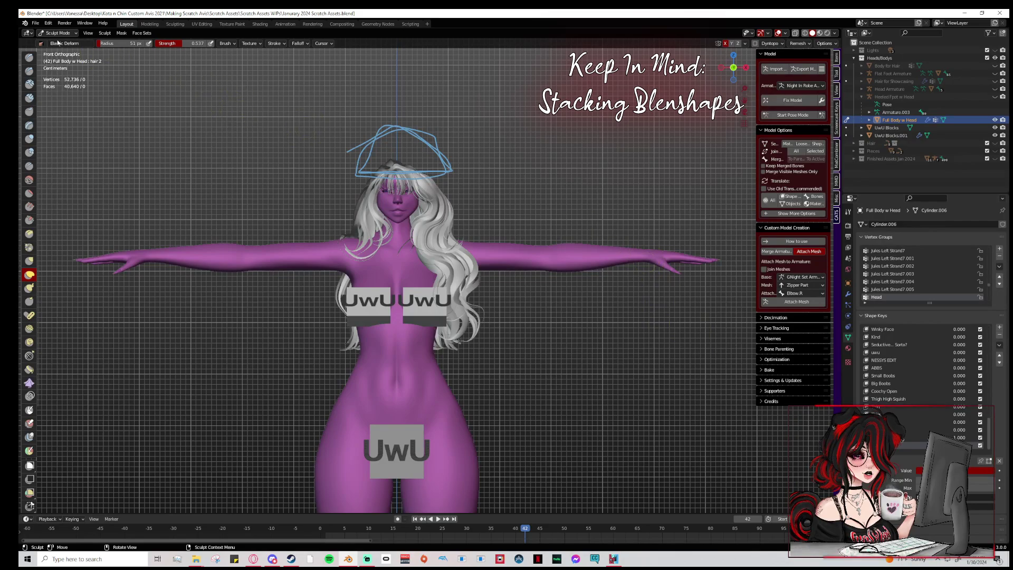
left_click(56, 33)
left_click(58, 41)
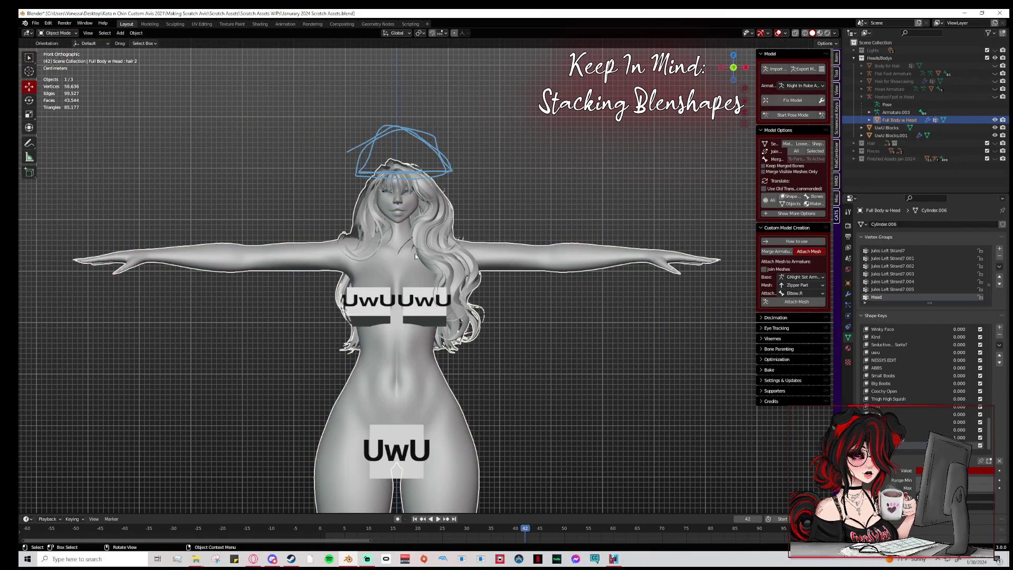
Reset the hair shape keys to 0, and raise hair 2 and Haiur to 1.000 one after the other to view them stacked.
left_click_drag(971, 471, 918, 471)
left_click(912, 437)
left_click(913, 445)
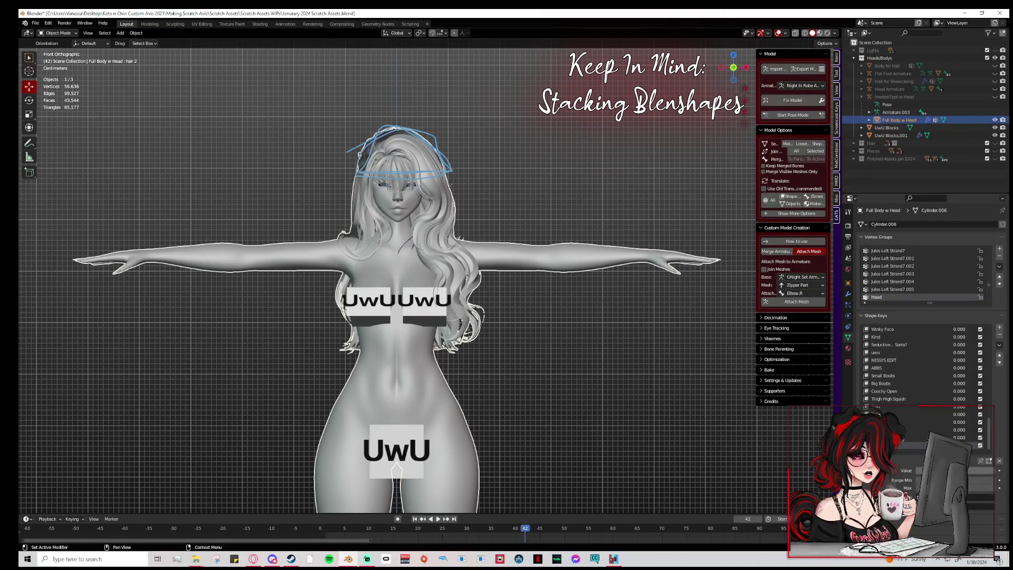
left_click_drag(928, 470, 992, 471)
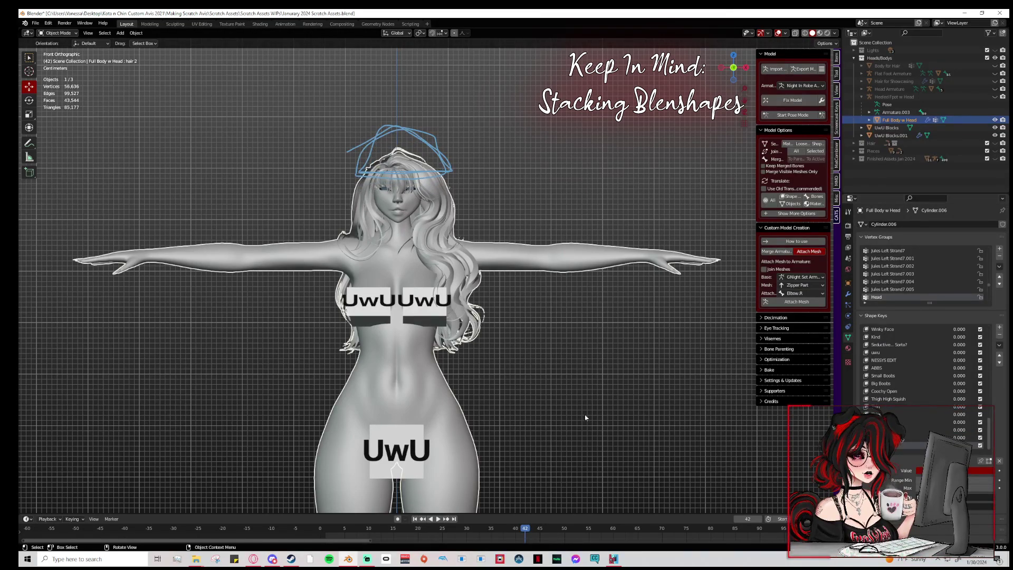
left_click(913, 438)
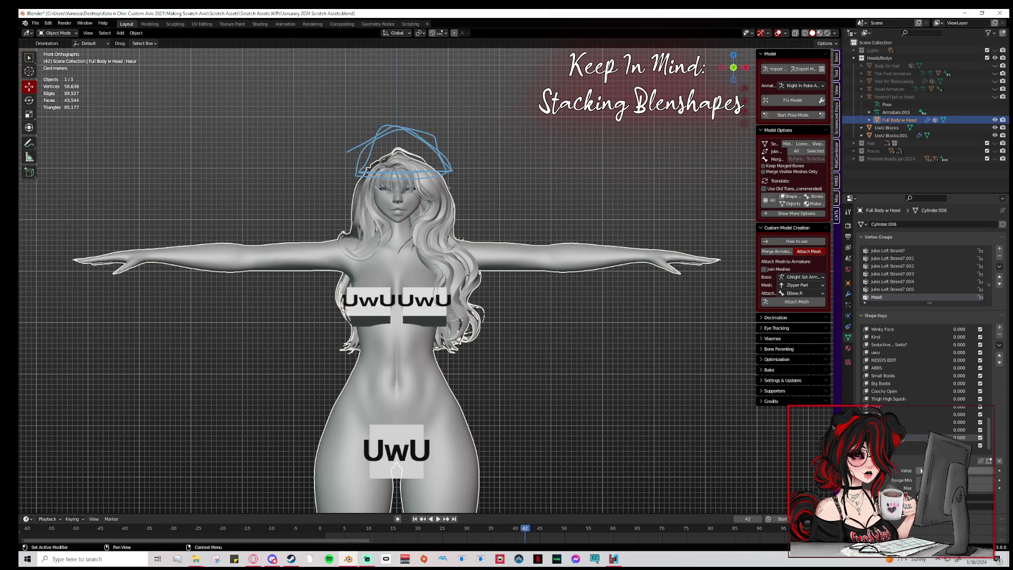
left_click_drag(929, 470, 992, 471)
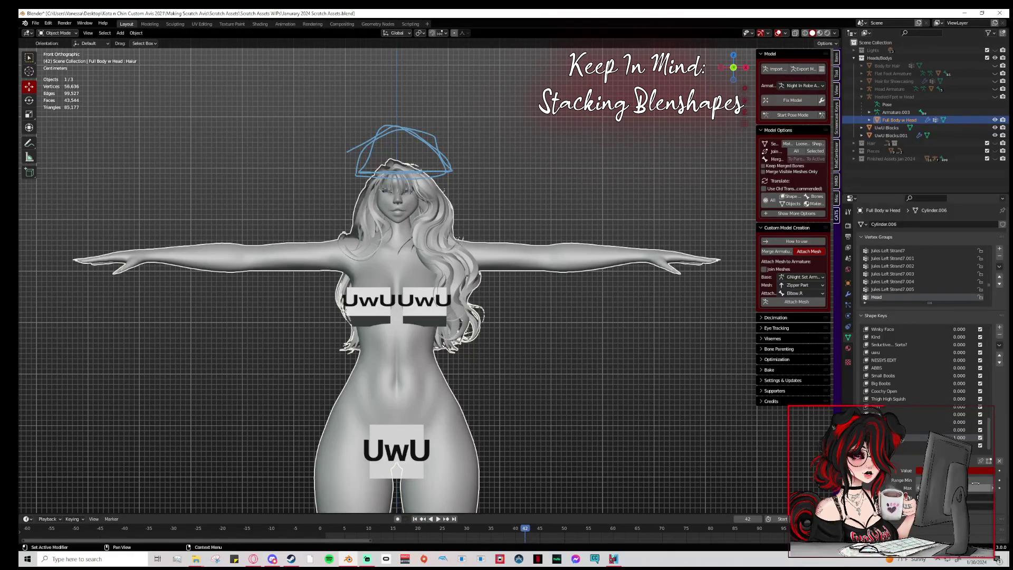
Lower Haiur and hair 2 to 0, preview Haiur alone at 1.000, and undo that preview.
left_click_drag(987, 471, 910, 470)
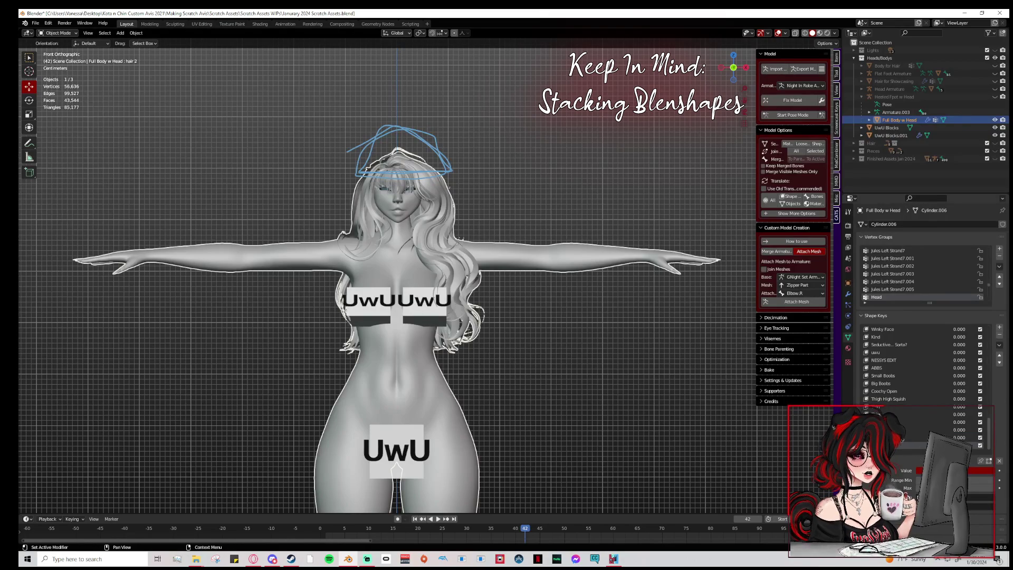
left_click(910, 446)
left_click(910, 437)
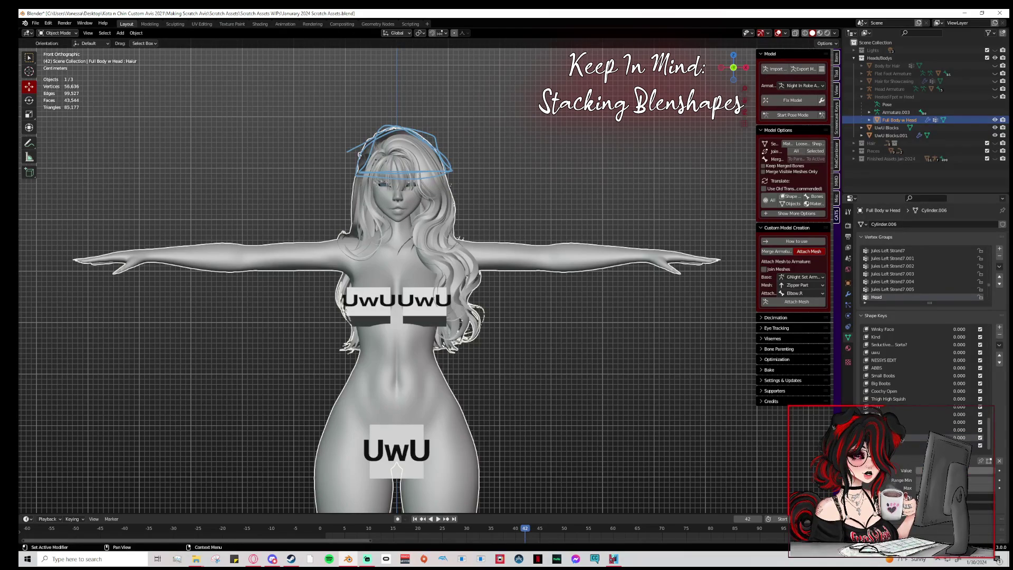
left_click_drag(919, 470, 992, 471)
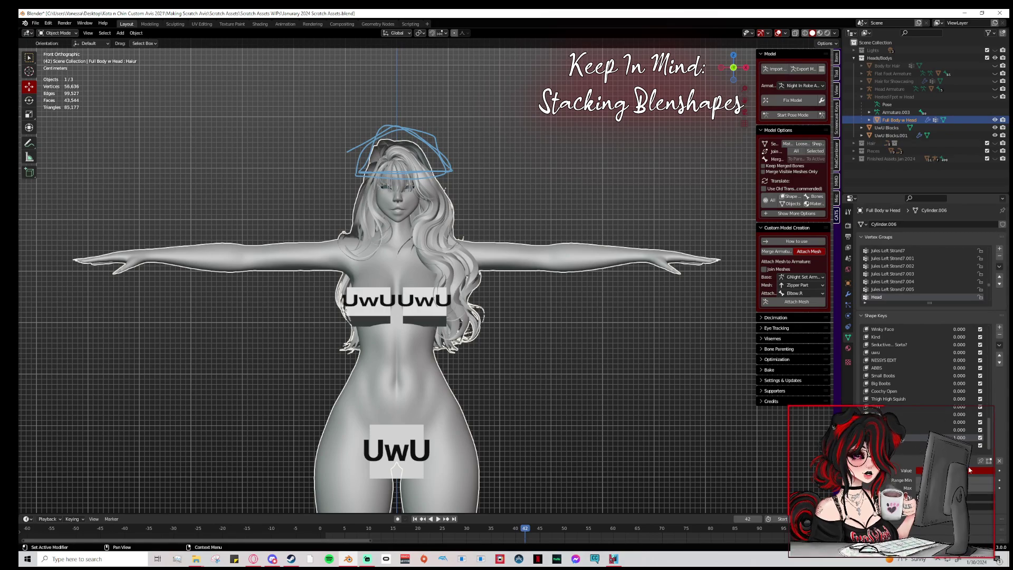
key("ctrl+z")
key("ctrl+z")
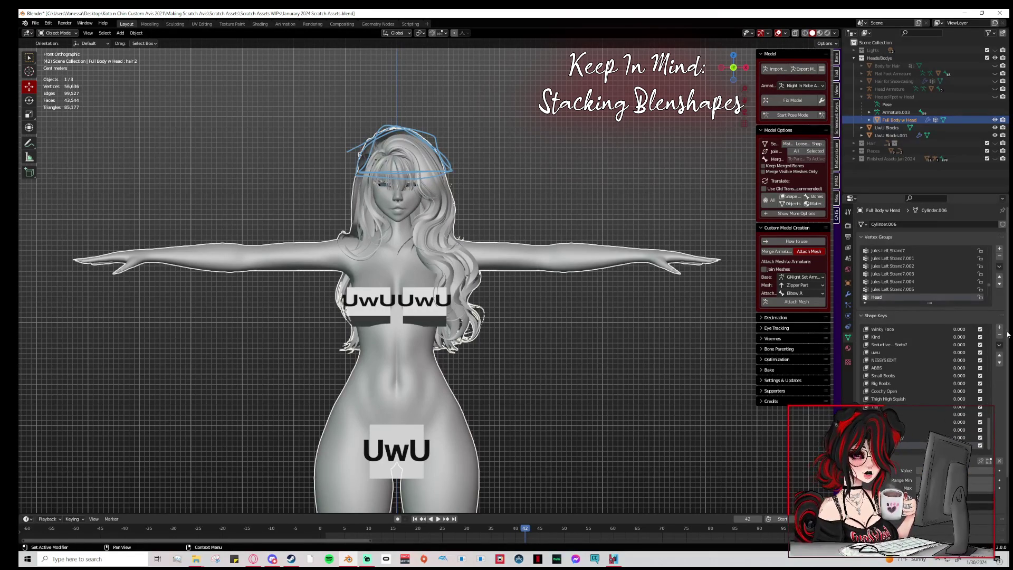
Add another shape key, push the crown of the hair down with Elastic Deform in Sculpt Mode, and return to Object Mode.
left_click(999, 328)
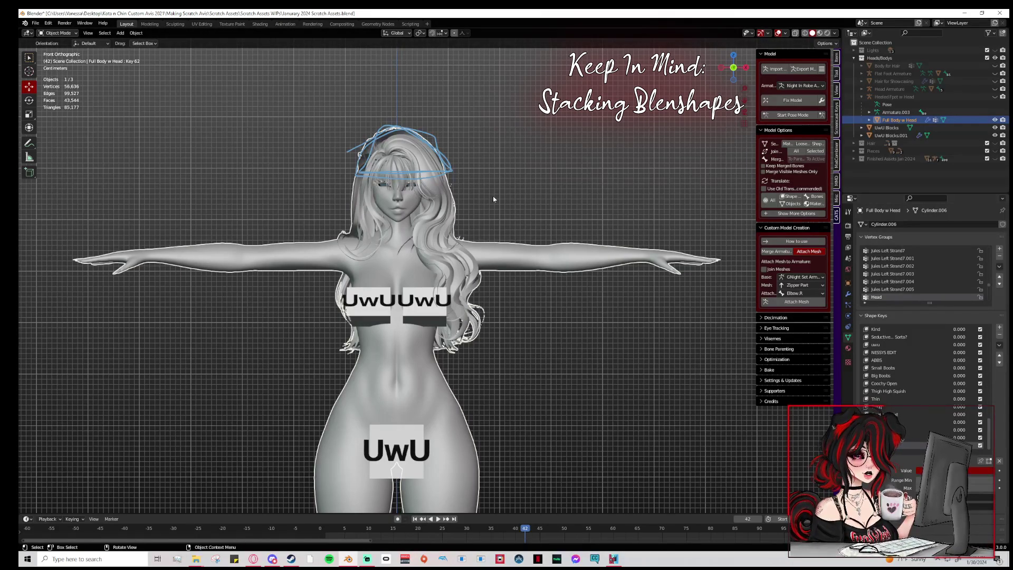
left_click(55, 33)
left_click(58, 56)
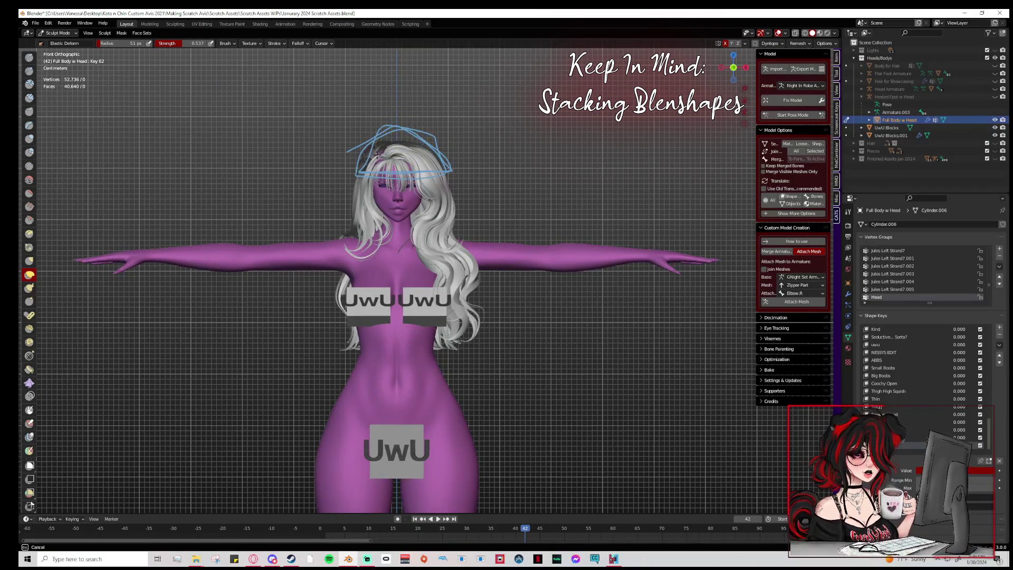
left_click(48, 35)
left_click(58, 41)
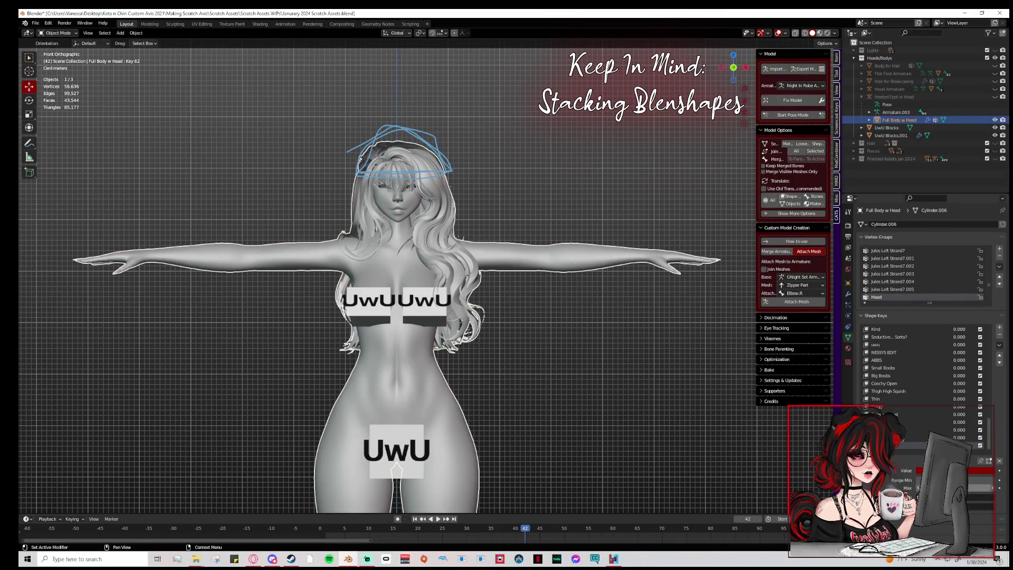
Lower the newest shape key to 0 and preview hair 2 alone by raising its value to the maximum and back to 0.
left_click_drag(970, 474, 916, 473)
left_click(924, 429)
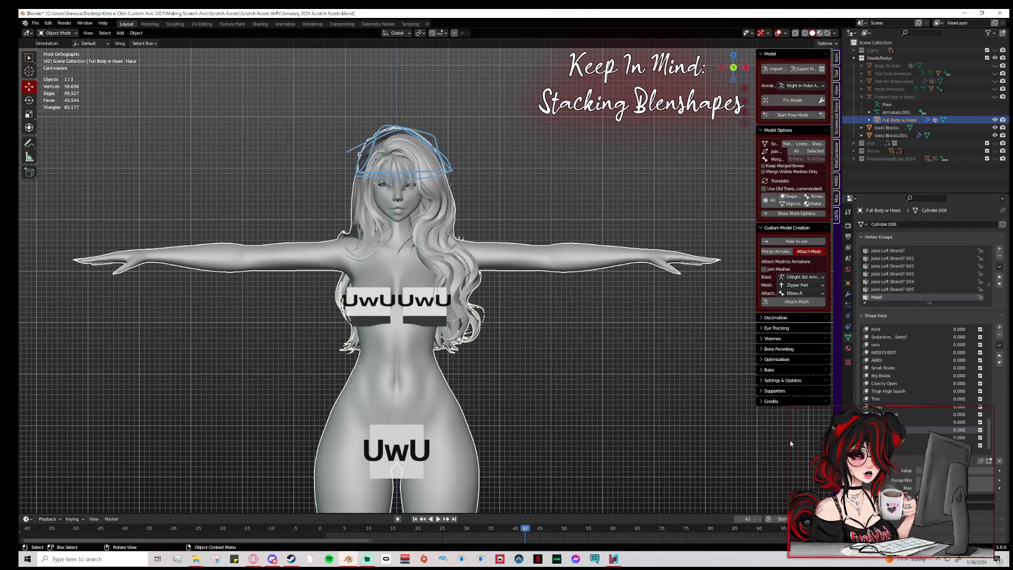
left_click(924, 445)
mouse_move(919, 470)
left_mouse_down()
mouse_move(971, 470)
mouse_move(916, 470)
left_mouse_up()
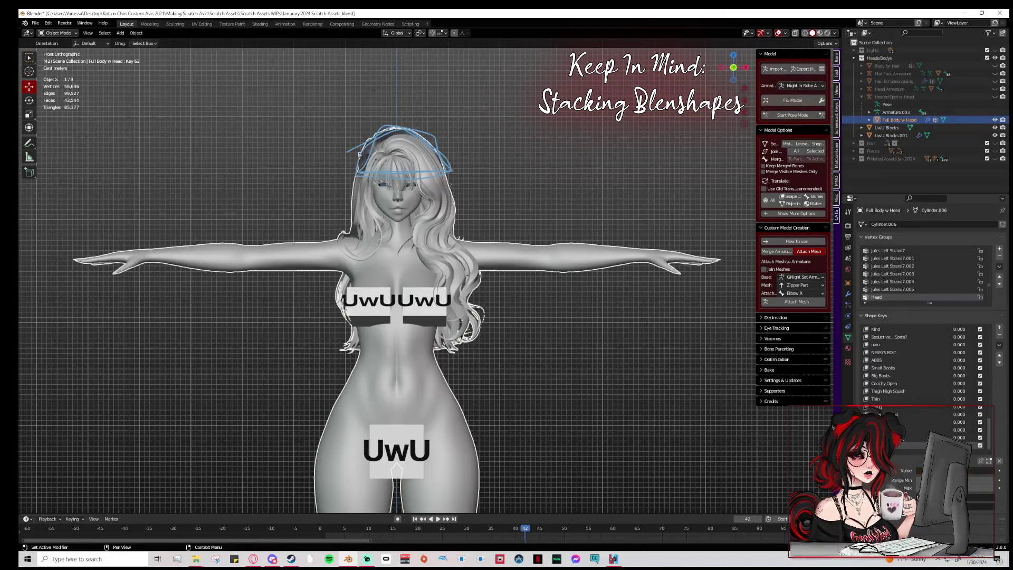
left_click(919, 437)
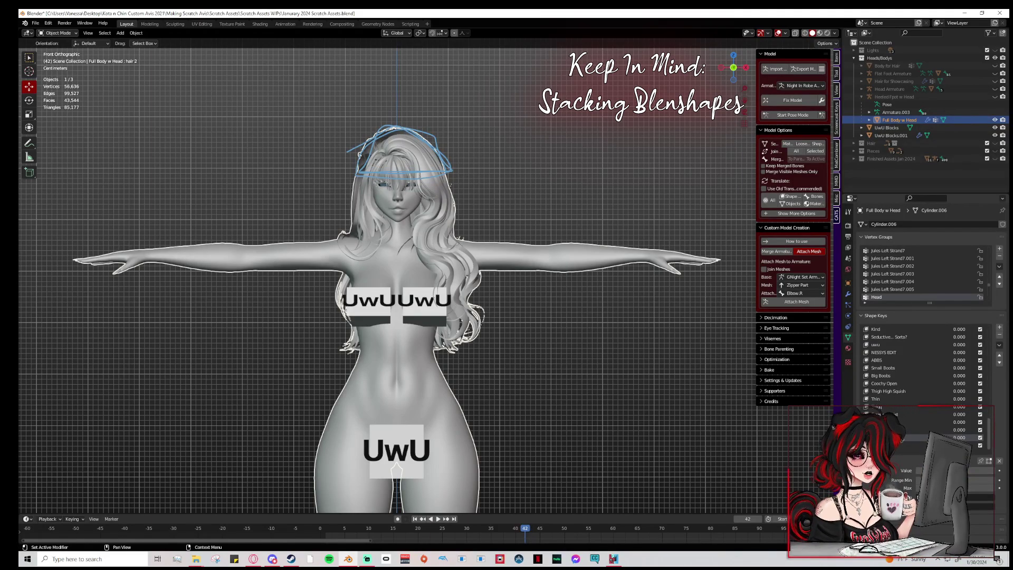
left_click_drag(920, 470, 982, 470)
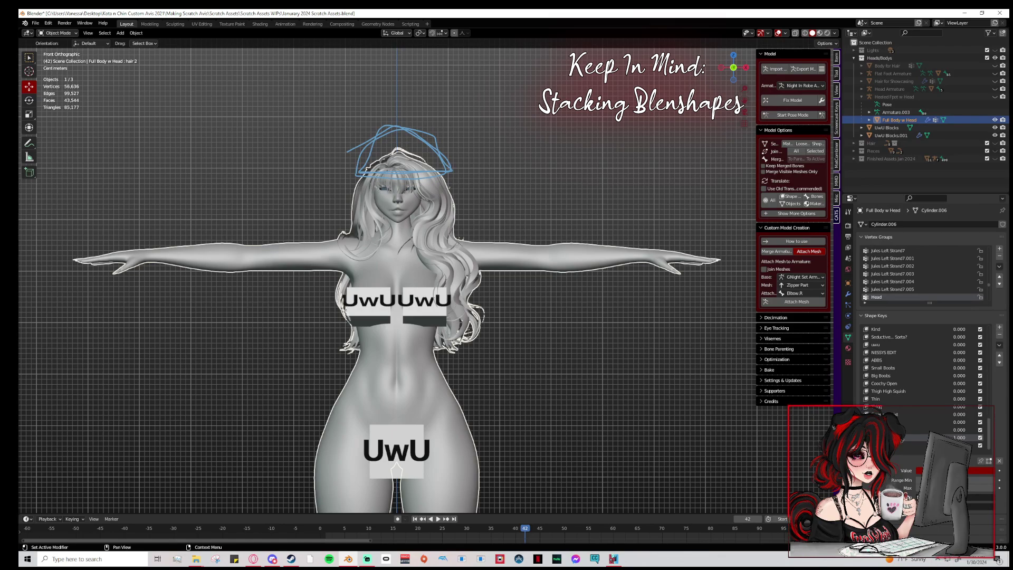
left_click_drag(979, 474, 918, 474)
Delete the three hair test shape keys from the end of the body mesh's shape key list.
left_click(919, 445)
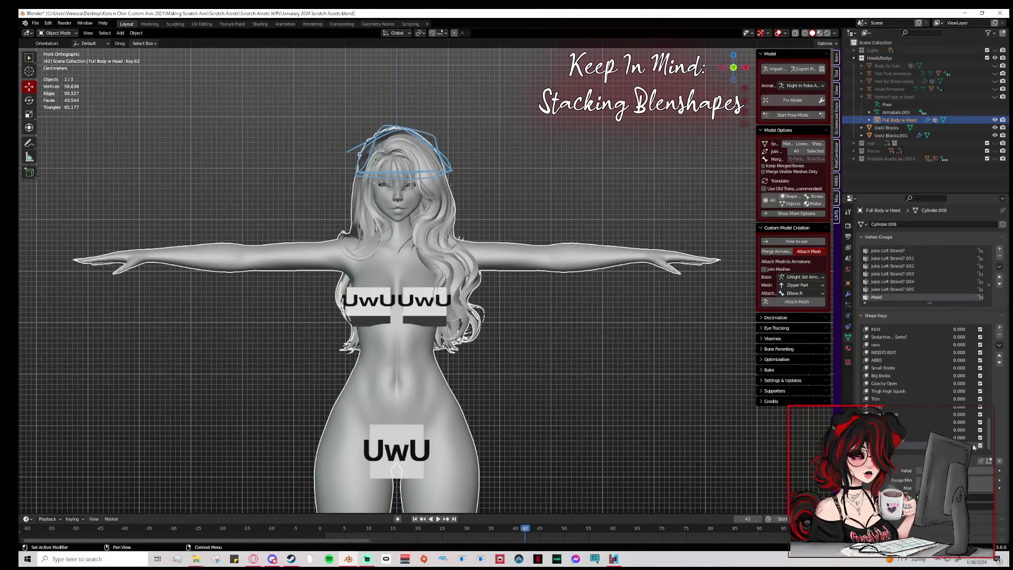
left_click(999, 335)
left_click(999, 335)
left_click(999, 335)
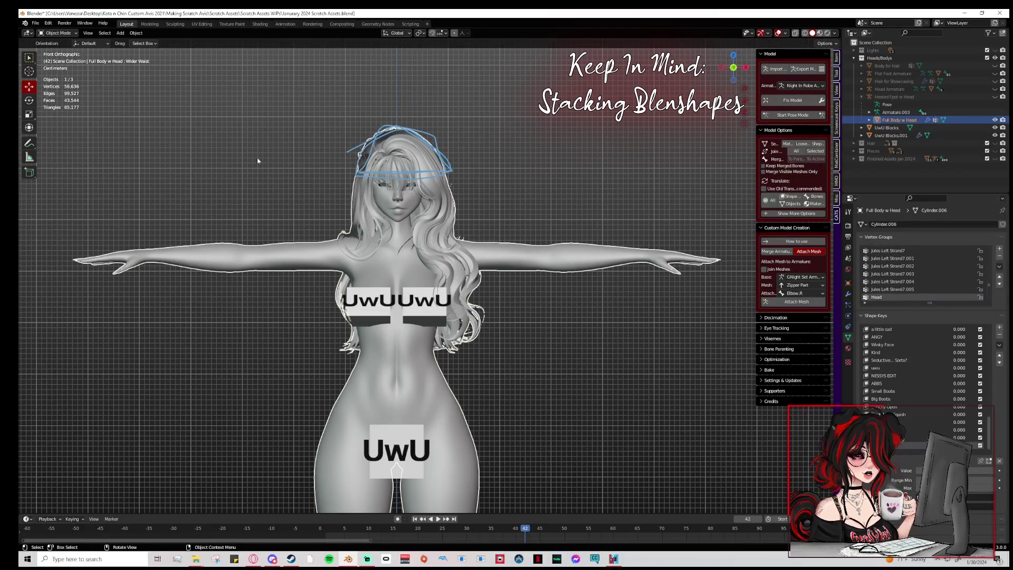
Remove the annotation layer containing the hat outline and switch back to the Move tool.
left_click(30, 144)
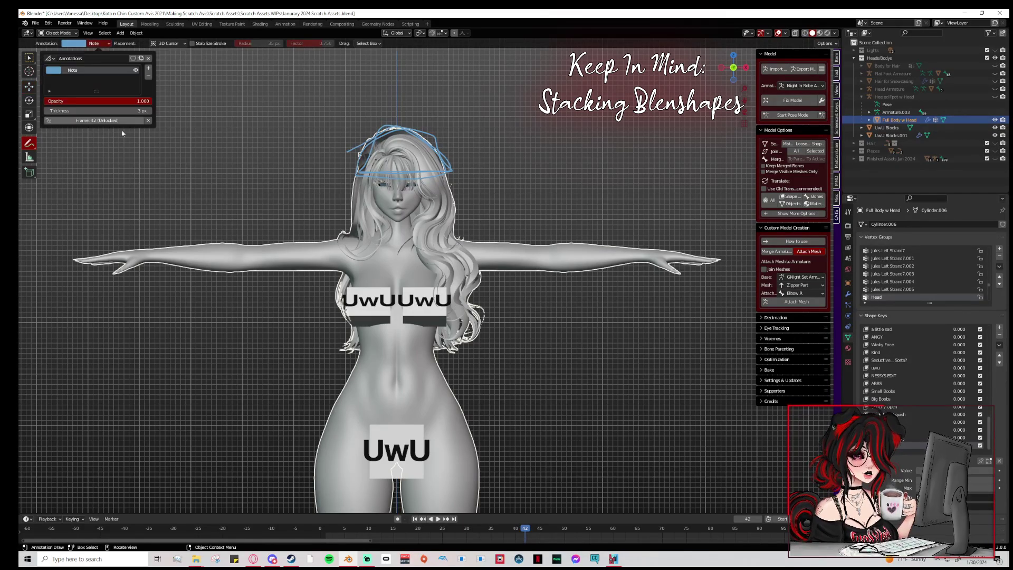
left_click(103, 44)
left_click(149, 77)
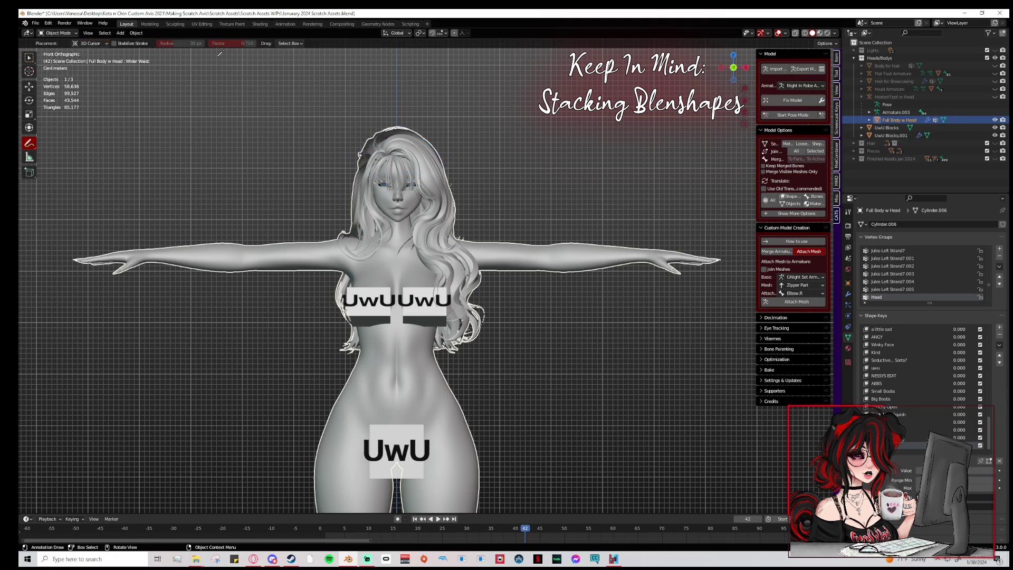
left_click(29, 87)
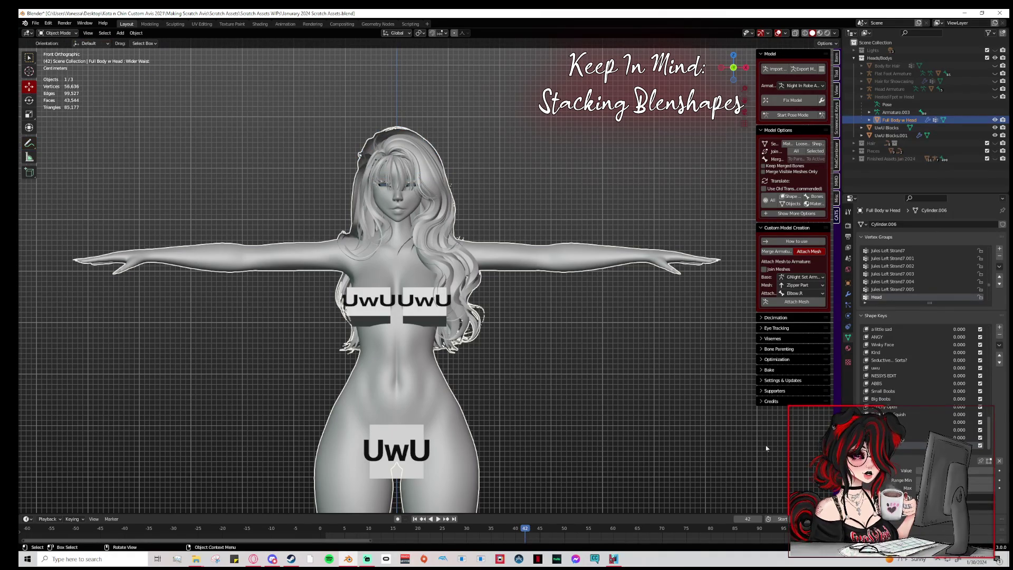
Raise the Smaller Waist and Wider Waist shape keys to 1.000 to view them stacked, and return both to 0.
left_click(912, 438)
left_click_drag(929, 471, 992, 470)
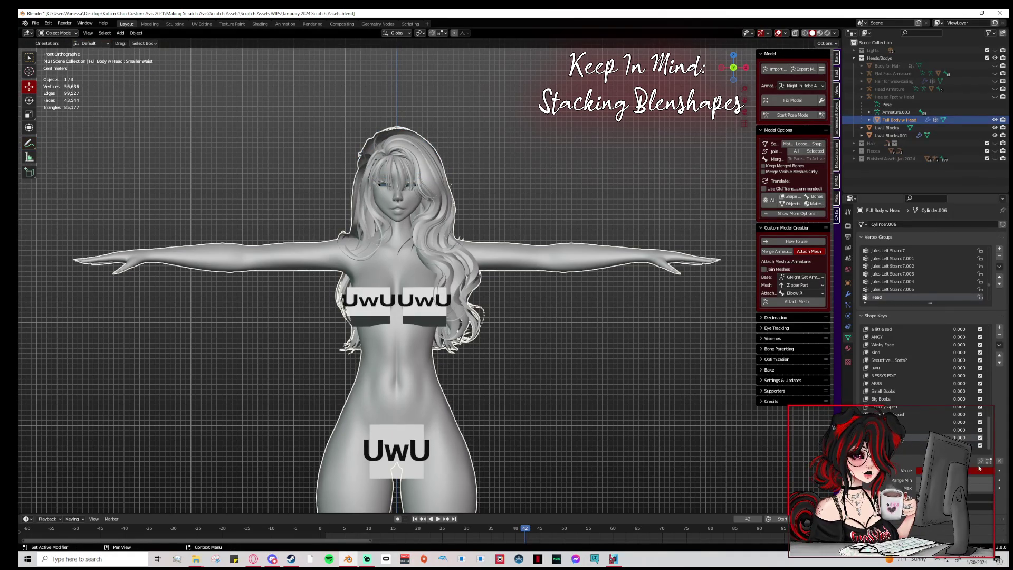
left_click(913, 445)
left_click_drag(929, 470, 987, 471)
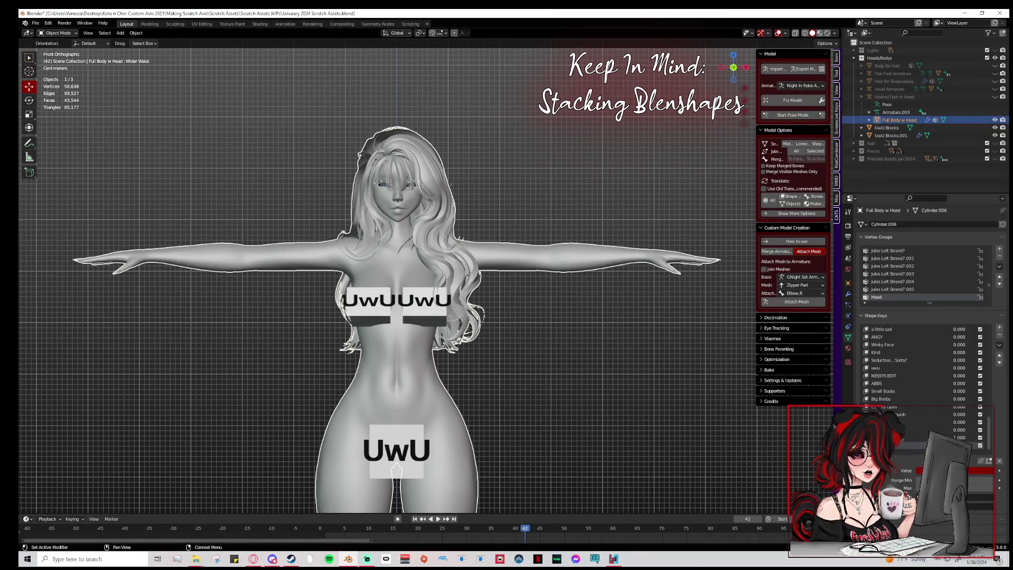
left_click_drag(987, 476, 918, 476)
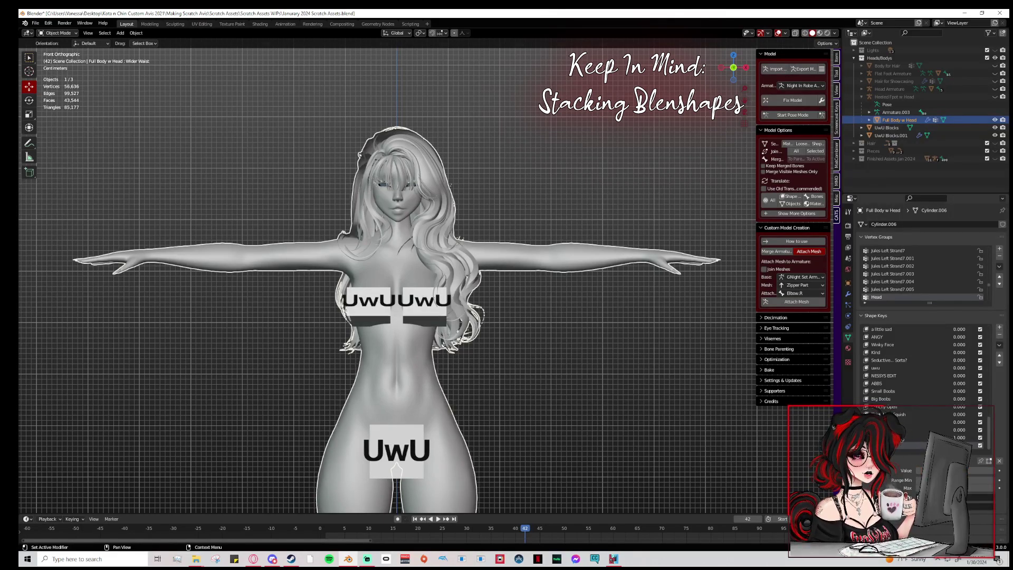
left_click(913, 437)
left_click_drag(982, 470, 916, 470)
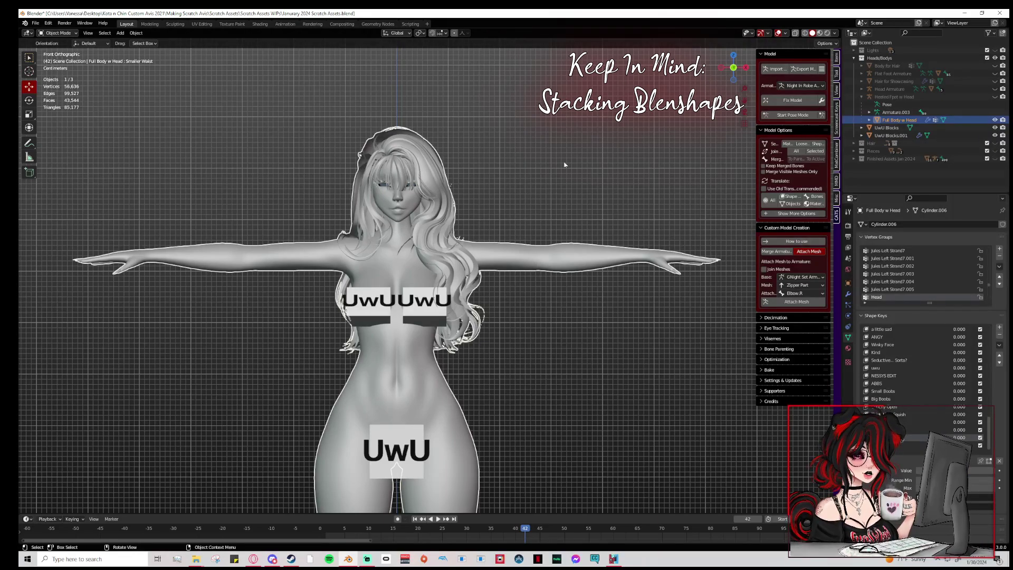
Preview the Smaller Waist shape key on the whole body by sliding its value between 0 and 1.000, leaving it at 0.
scroll(615, 198, "down", 4)
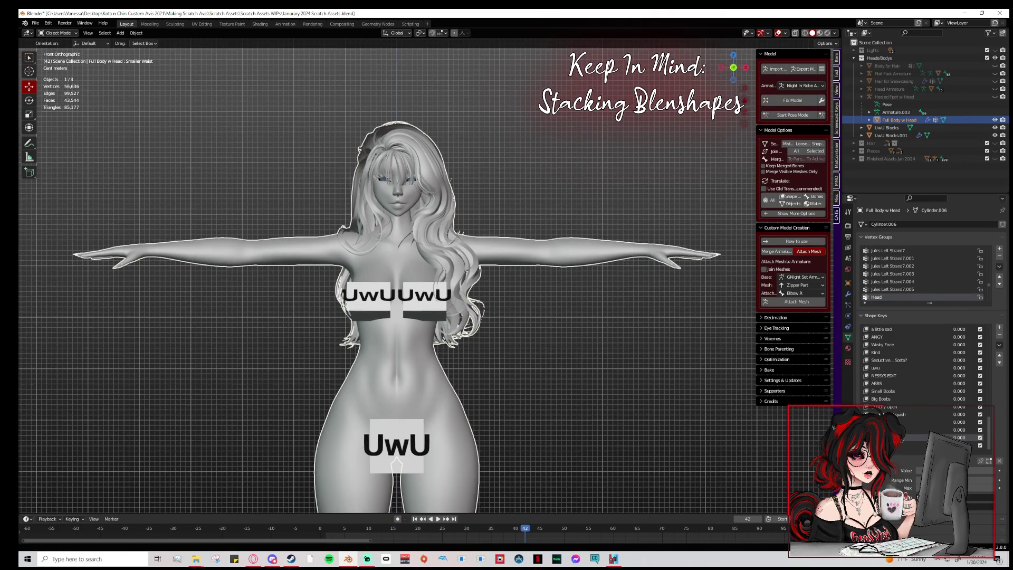
scroll(671, 197, "up", 1)
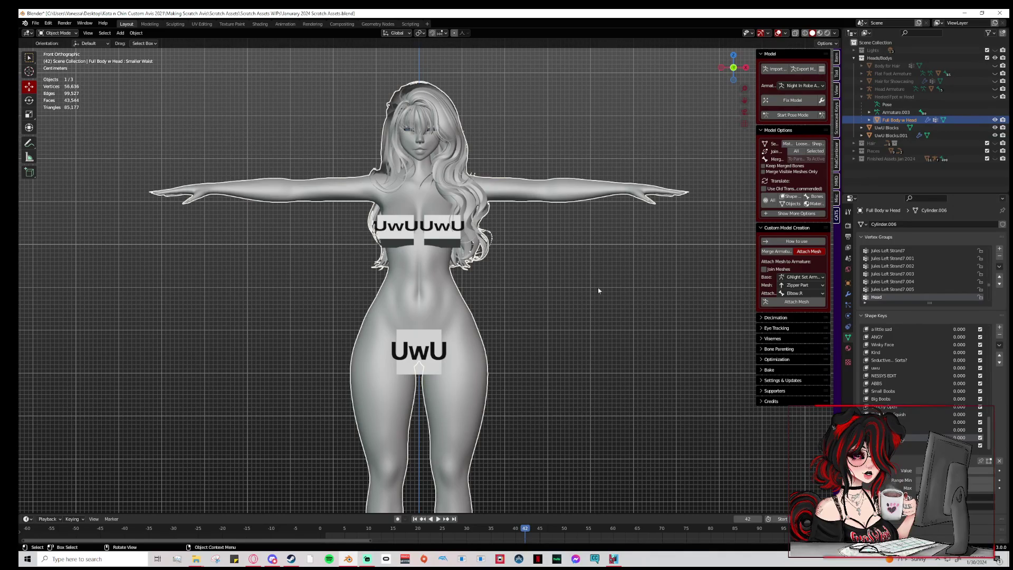
left_click(57, 32)
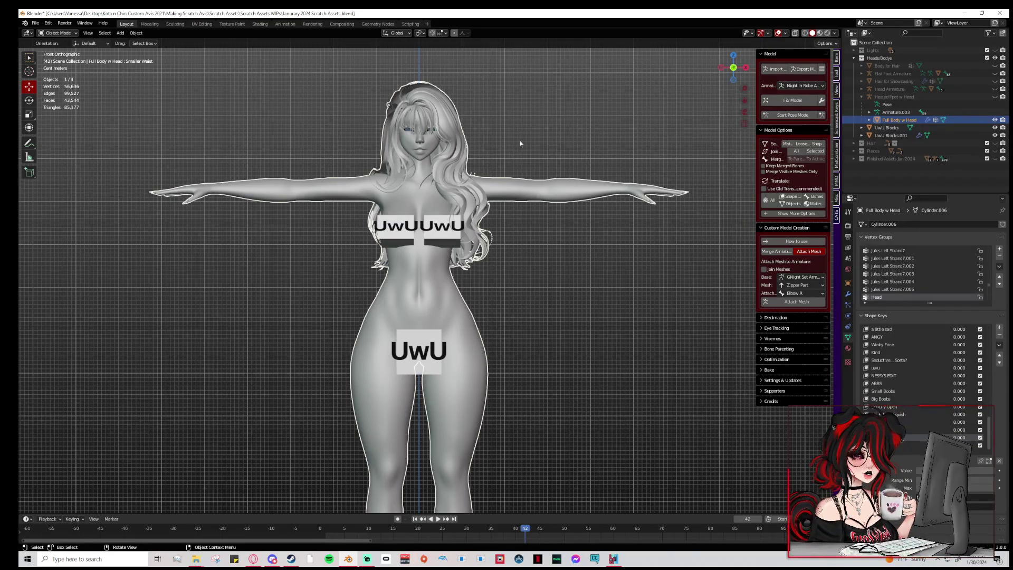
mouse_move(942, 471)
left_mouse_down()
mouse_move(992, 470)
mouse_move(958, 471)
left_mouse_up()
left_click_drag(984, 437, 916, 470)
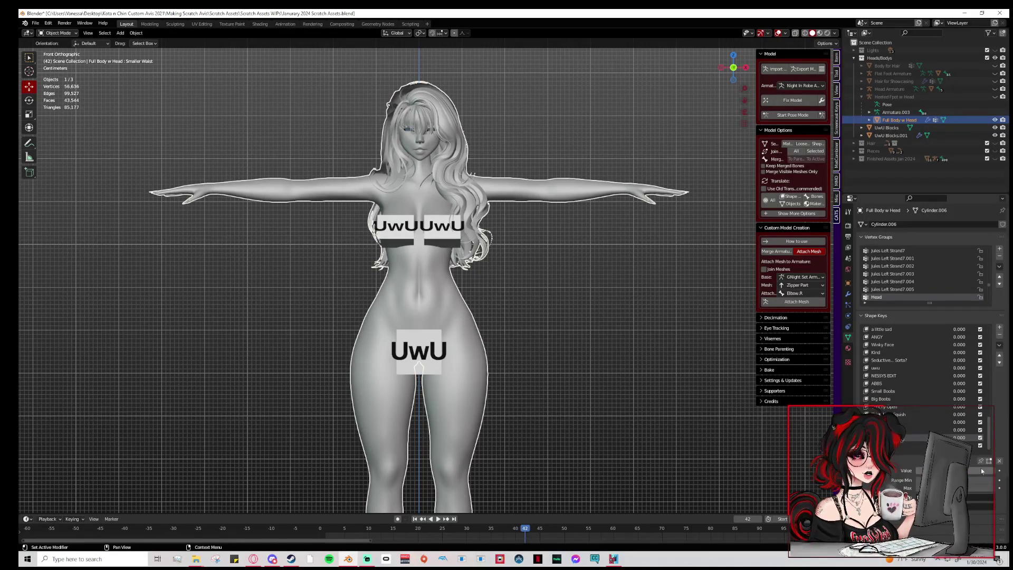
left_click_drag(982, 472, 983, 474)
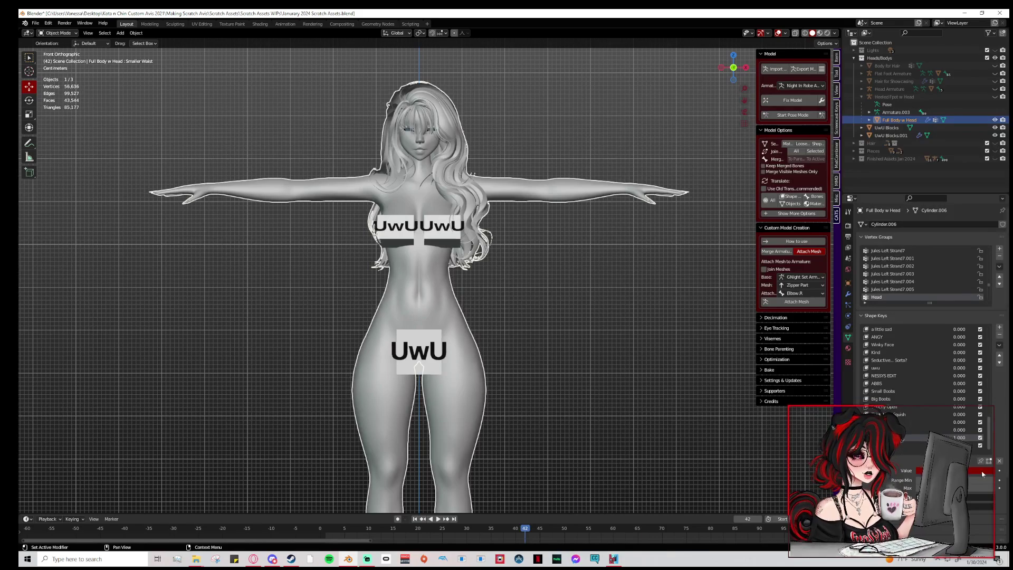
key("Escape")
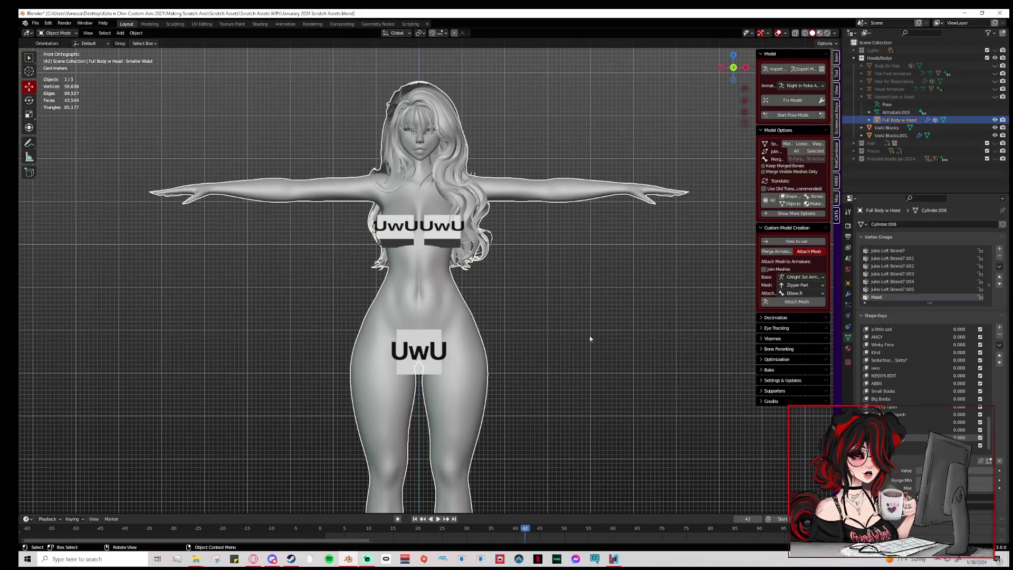